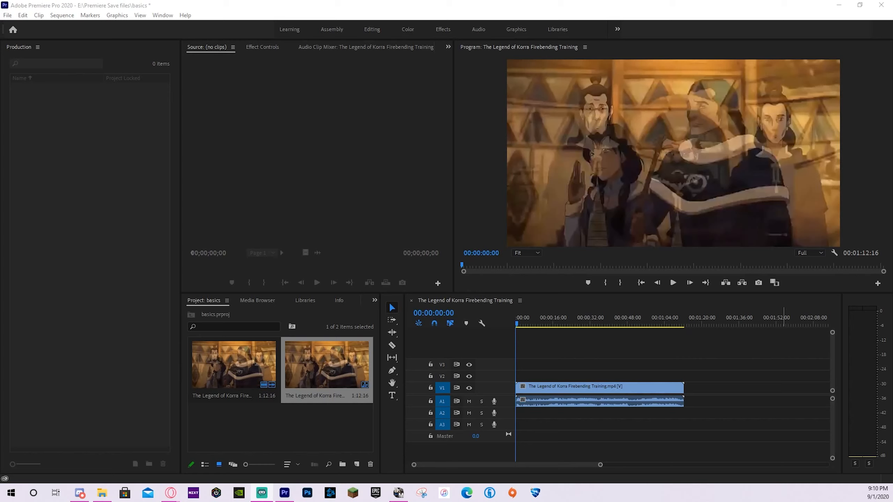
Set the sequence's video frame size to 1920 horizontal by 1080 vertical.
{"action": "left_click", "coordinate": [619, 366]}
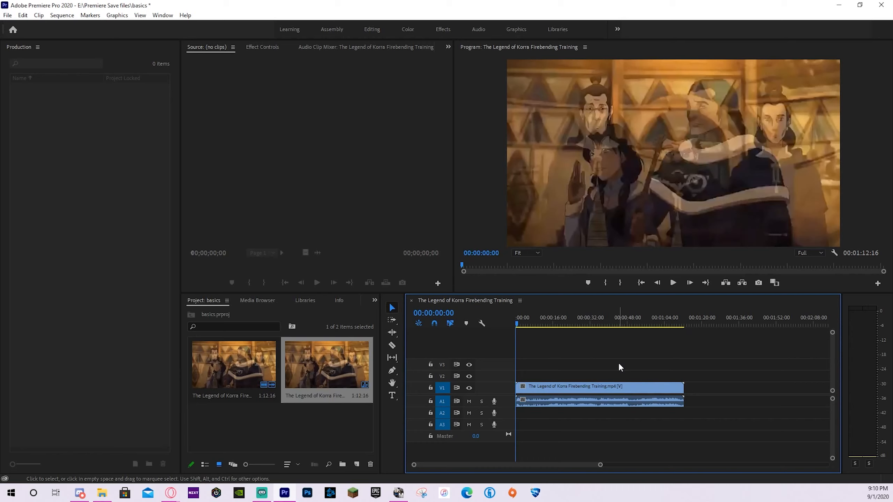
{"action": "left_click", "coordinate": [155, 15]}
{"action": "mouse_move", "coordinate": [55, 18]}
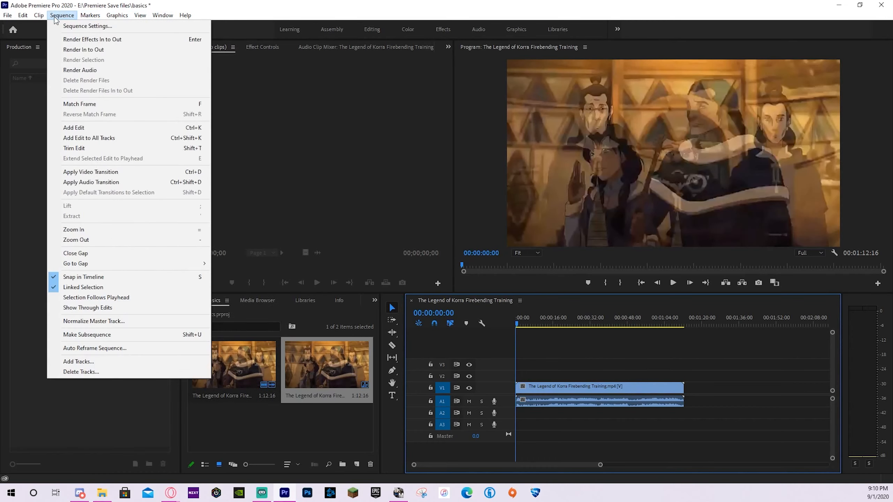
{"action": "left_click", "coordinate": [70, 25]}
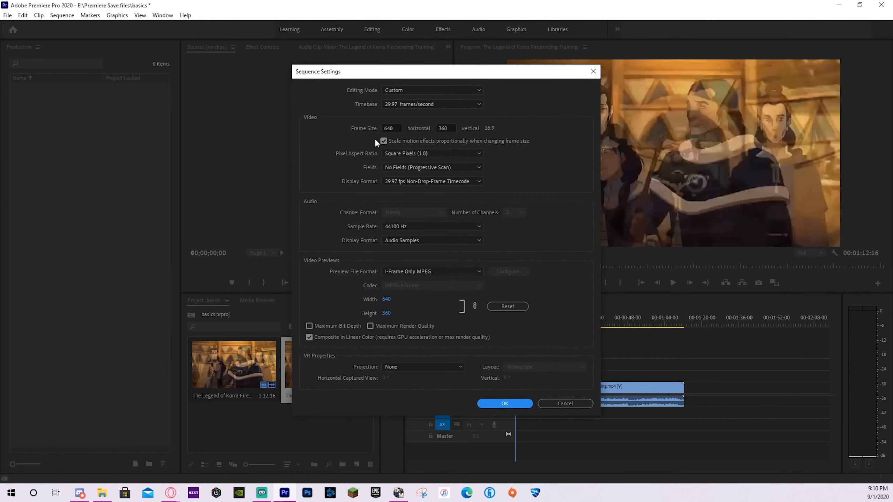
{"action": "left_click", "coordinate": [396, 128]}
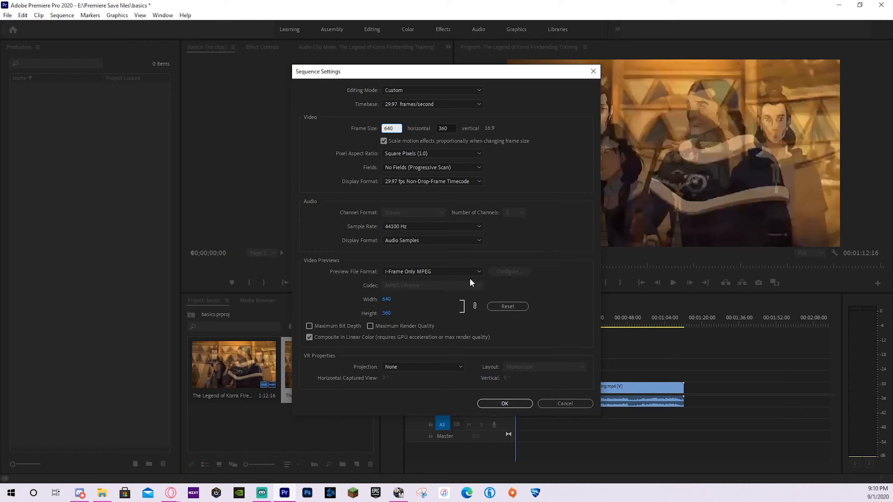
{"action": "left_click", "coordinate": [391, 128]}
{"action": "type", "text": "1920"}
{"action": "left_click", "coordinate": [445, 129]}
{"action": "type", "text": "1080"}
Keep the pixel aspect ratio at Square Pixels (1.0) and apply the sequence settings, accepting deletion of all previews.
{"action": "left_click", "coordinate": [582, 175]}
{"action": "left_click", "coordinate": [435, 181]}
{"action": "left_click", "coordinate": [445, 152]}
{"action": "left_click", "coordinate": [446, 154]}
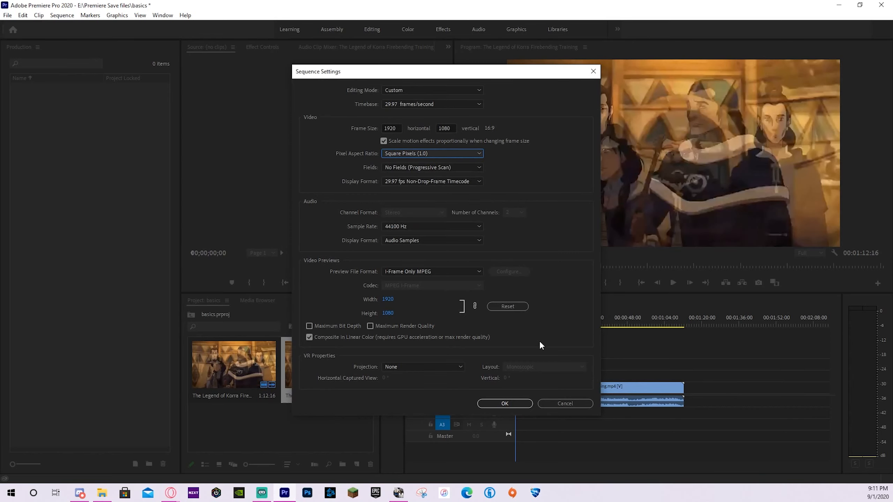
{"action": "left_click", "coordinate": [524, 402]}
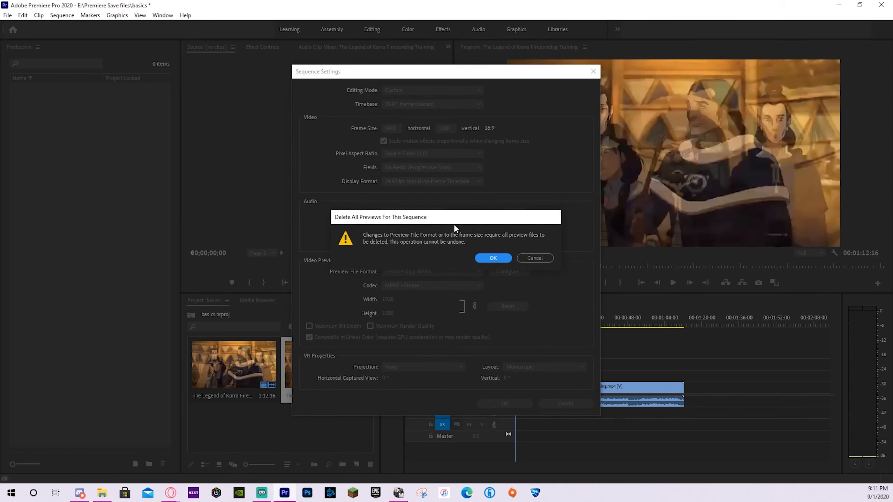
{"action": "left_click", "coordinate": [495, 259]}
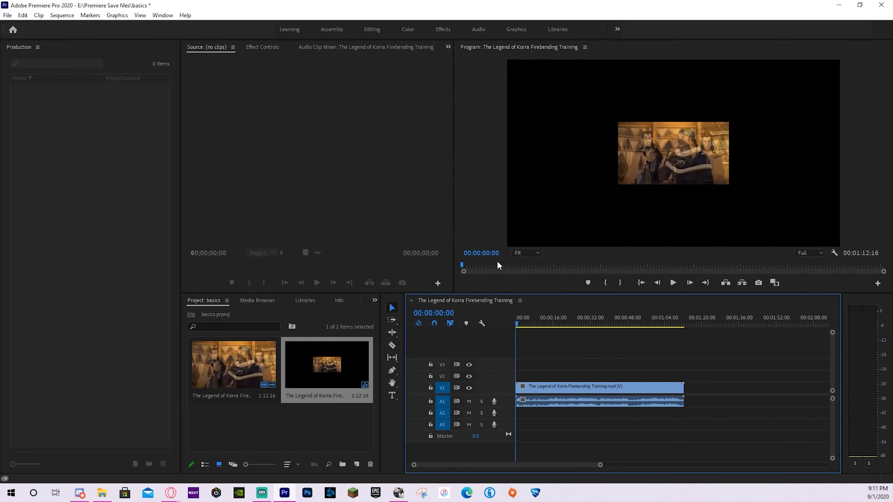
Mute audio track A1 and scale the clip to 304 so that it fills the frame, previewing at 00:00:06:02.
{"action": "left_click", "coordinate": [497, 263]}
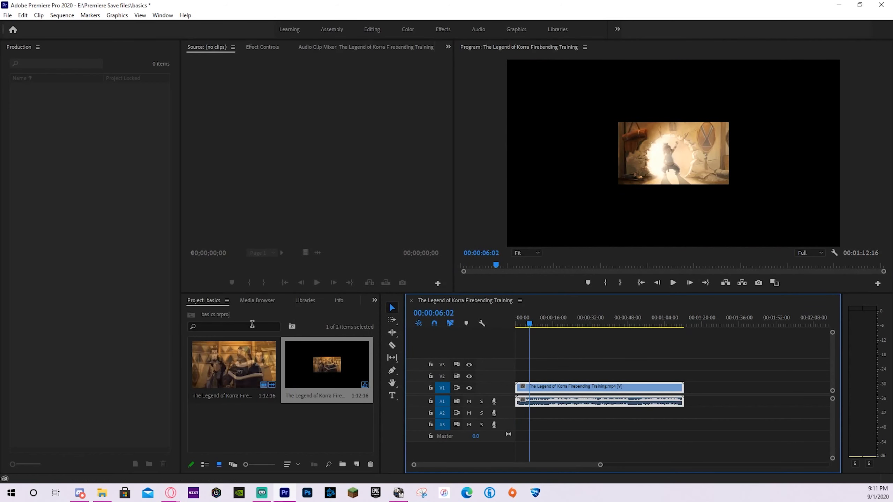
{"action": "left_click", "coordinate": [468, 402]}
{"action": "left_click", "coordinate": [262, 48]}
{"action": "left_click_drag", "start_coordinate": [283, 110], "coordinate": [355, 110]}
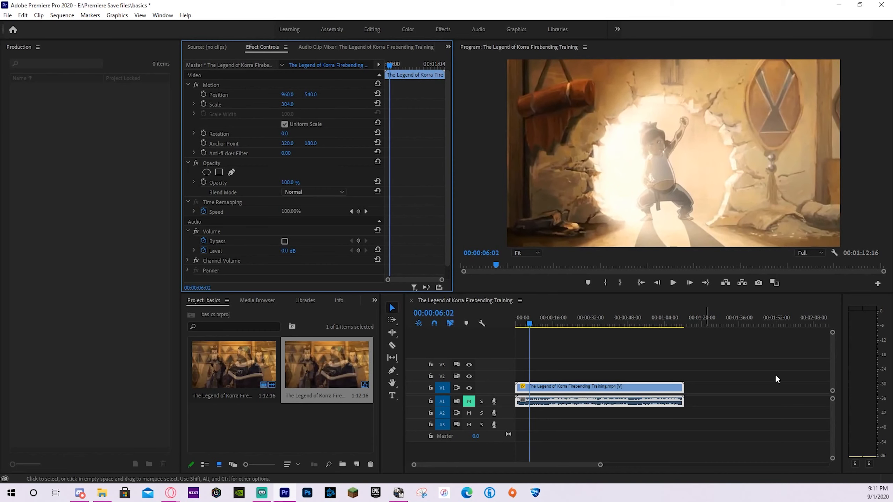
Play back the rescaled clip briefly from 00:00:16:12.
{"action": "left_click", "coordinate": [591, 319]}
{"action": "left_click_drag", "start_coordinate": [592, 318], "coordinate": [555, 322]}
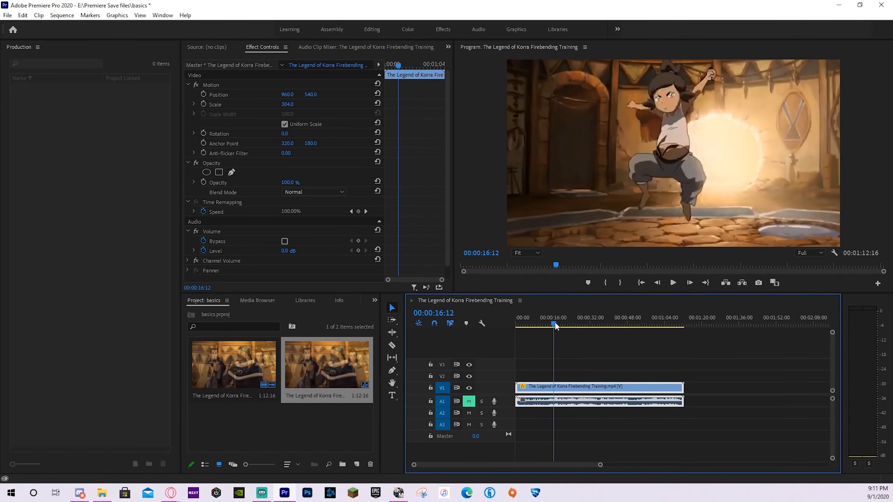
{"action": "key", "text": "space"}
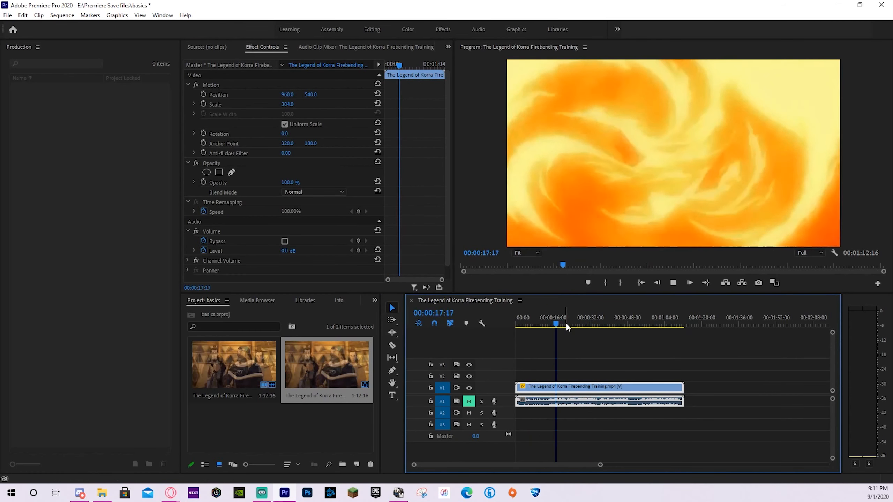
{"action": "key", "text": "space"}
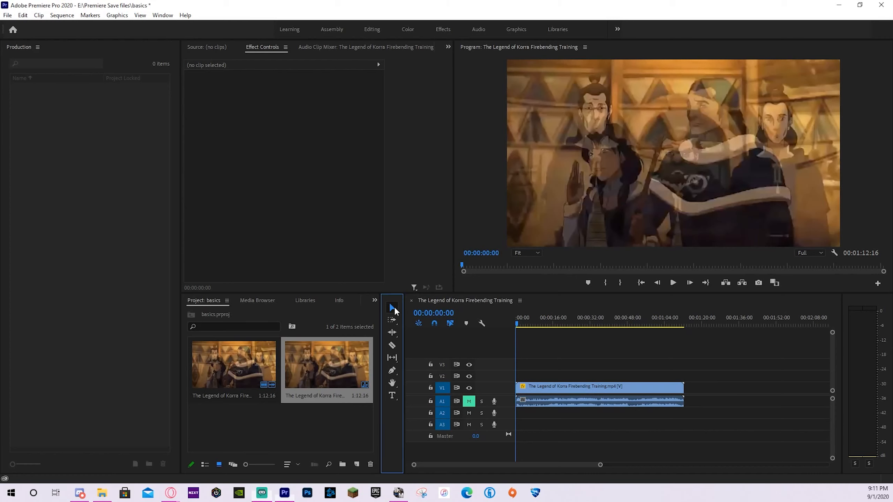
Try shifting the clip about 39 seconds later with the Track Select Forward tool, and restore it to the start of track V1.
{"action": "left_click", "coordinate": [549, 389]}
{"action": "mouse_move", "coordinate": [550, 389]}
{"action": "left_mouse_down"}
{"action": "mouse_move", "coordinate": [662, 381]}
{"action": "mouse_move", "coordinate": [547, 399]}
{"action": "mouse_move", "coordinate": [553, 373]}
{"action": "mouse_move", "coordinate": [550, 390]}
{"action": "left_mouse_up"}
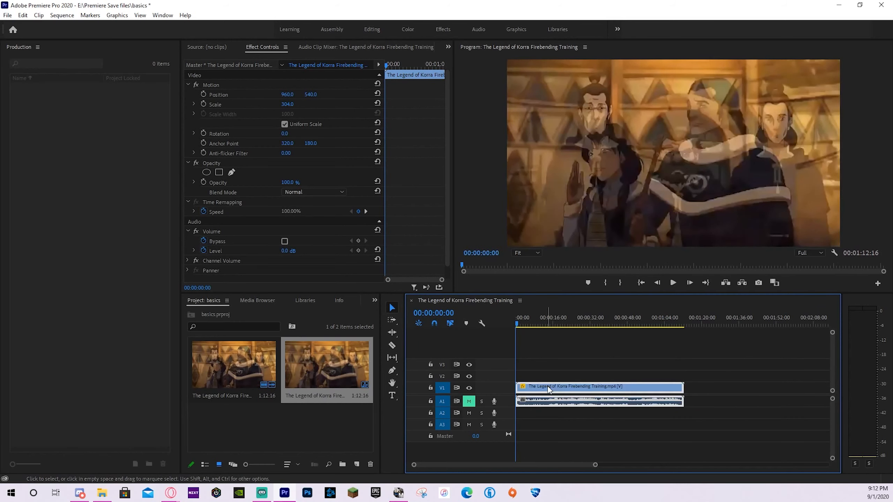
{"action": "left_click", "coordinate": [393, 320]}
{"action": "left_click_drag", "start_coordinate": [522, 386], "coordinate": [613, 386]}
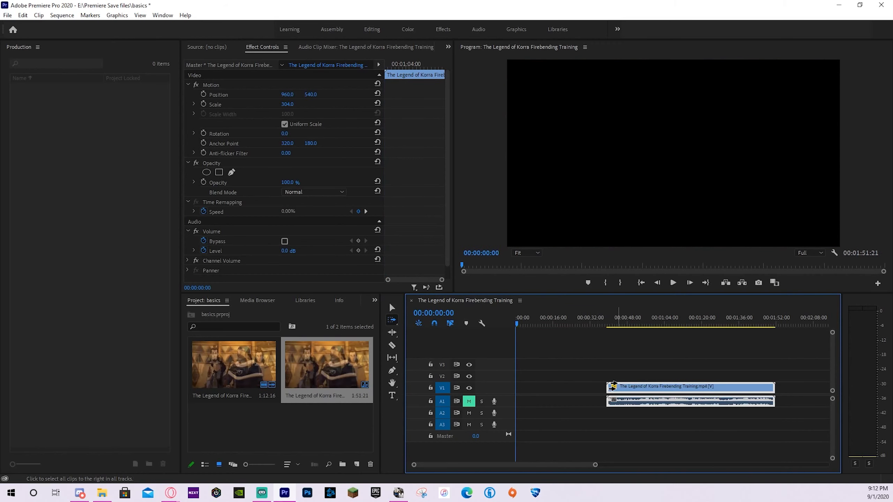
{"action": "key", "text": "ctrl+z"}
{"action": "key", "text": "ctrl+z"}
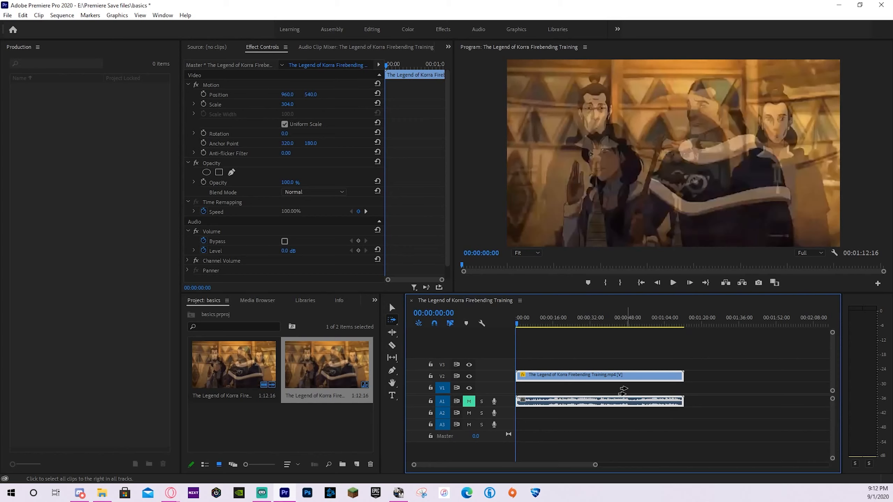
{"action": "left_click", "coordinate": [392, 308]}
{"action": "left_click_drag", "start_coordinate": [542, 378], "coordinate": [542, 390]}
Try the Ripple Edit tool on a razor cut about 27 seconds into the clip, and undo the cut.
{"action": "left_click", "coordinate": [392, 333]}
{"action": "left_click", "coordinate": [527, 386]}
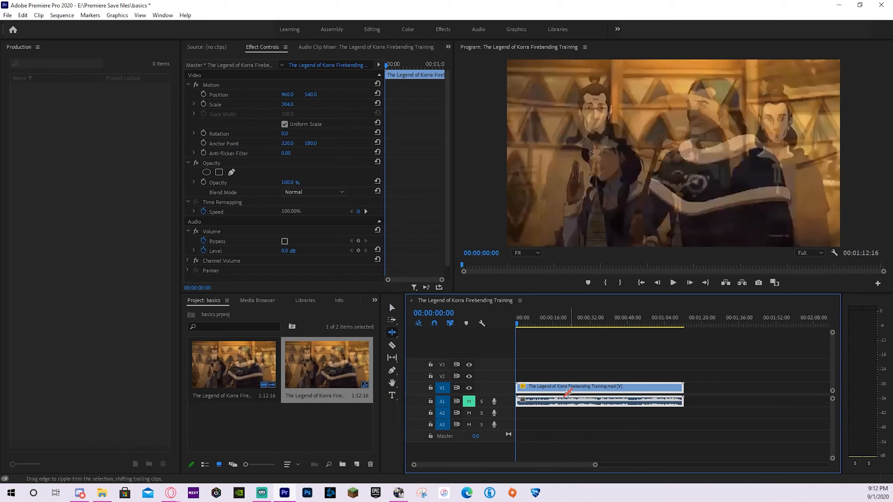
{"action": "left_click", "coordinate": [393, 345]}
{"action": "left_click", "coordinate": [578, 387]}
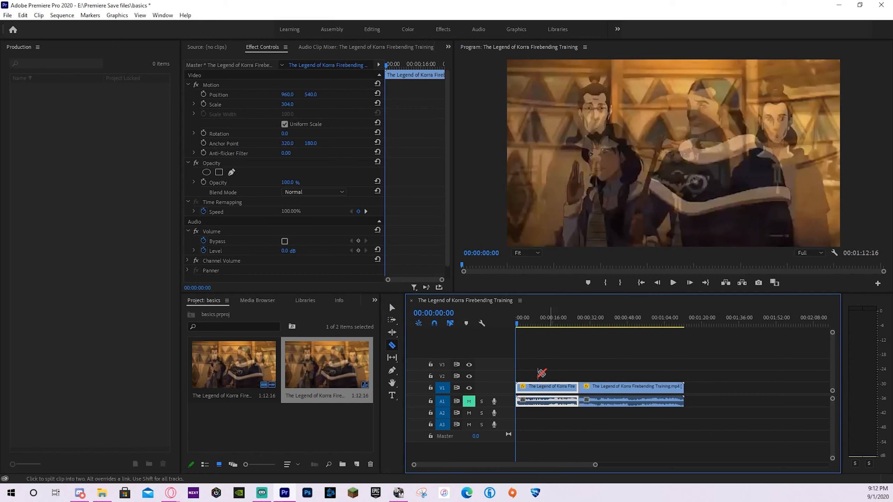
{"action": "left_click", "coordinate": [392, 332]}
{"action": "left_click", "coordinate": [578, 388]}
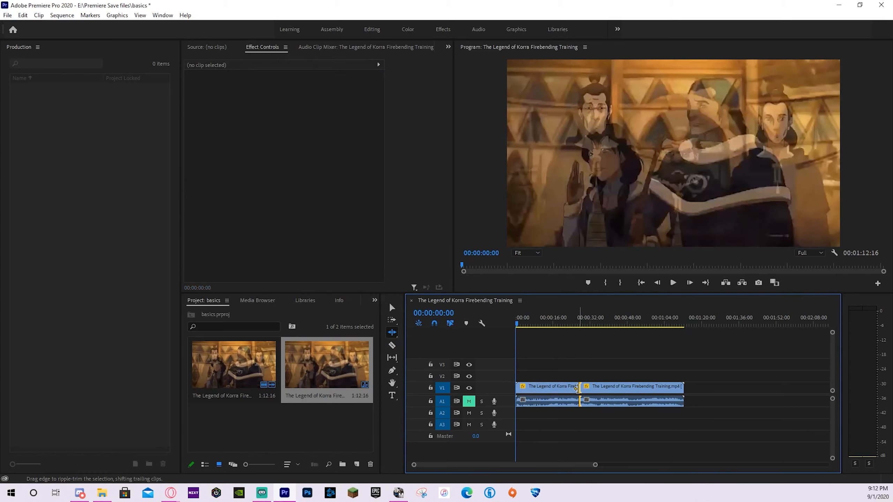
{"action": "mouse_move", "coordinate": [575, 320]}
{"action": "left_mouse_down"}
{"action": "mouse_move", "coordinate": [586, 322]}
{"action": "mouse_move", "coordinate": [576, 323]}
{"action": "left_mouse_up"}
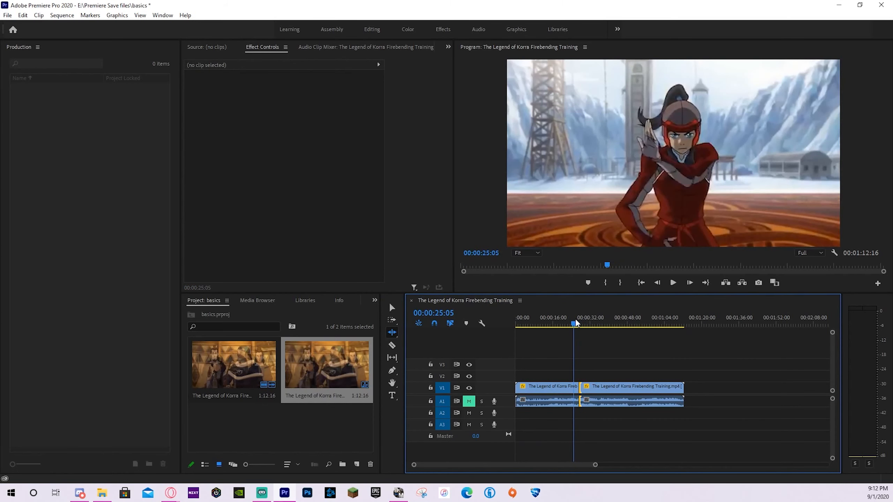
{"action": "left_click", "coordinate": [388, 309]}
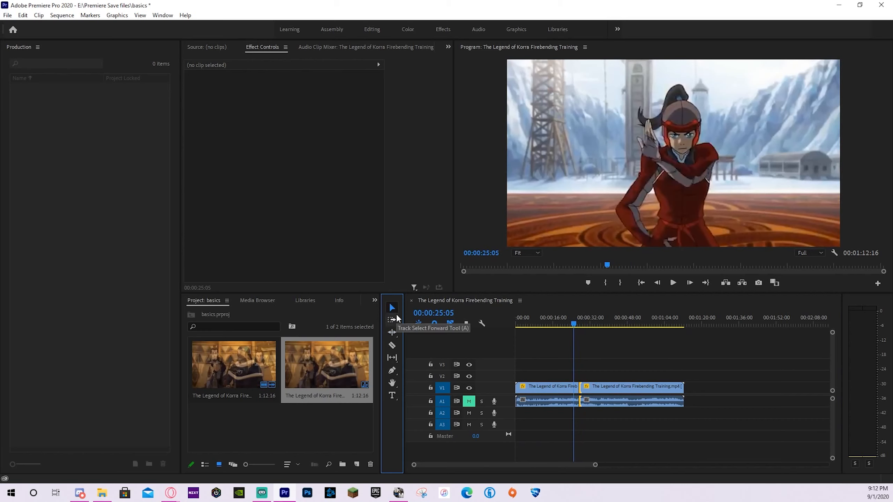
{"action": "left_click", "coordinate": [601, 354]}
{"action": "key", "text": "ctrl+z"}
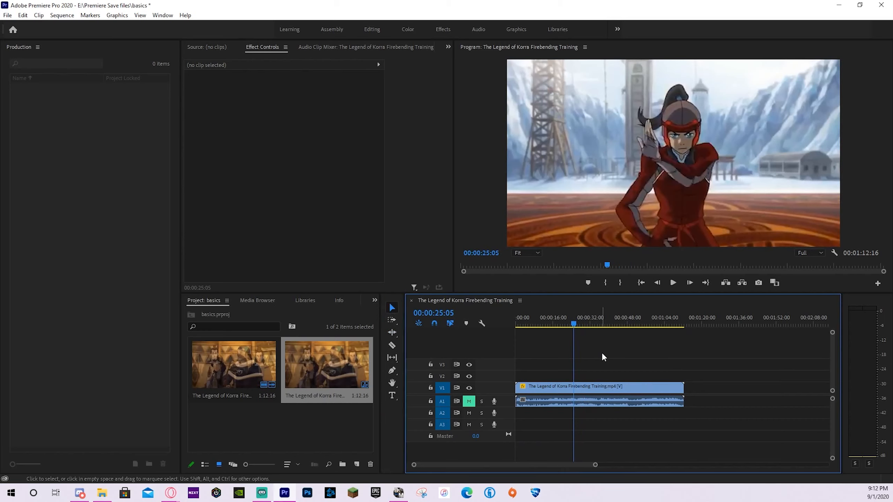
Split the clip with the Razor tool at 00:00:25:05, 00:00:30:23 and about 37 seconds.
{"action": "left_click", "coordinate": [399, 345]}
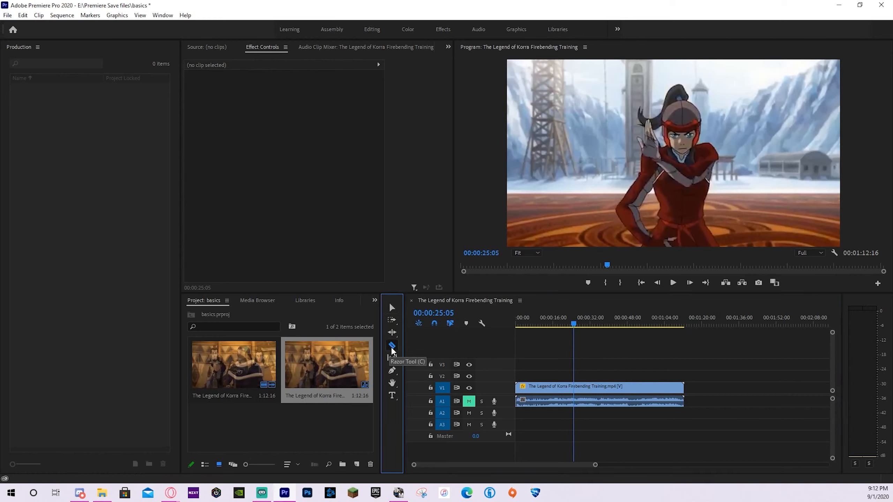
{"action": "left_click", "coordinate": [578, 387]}
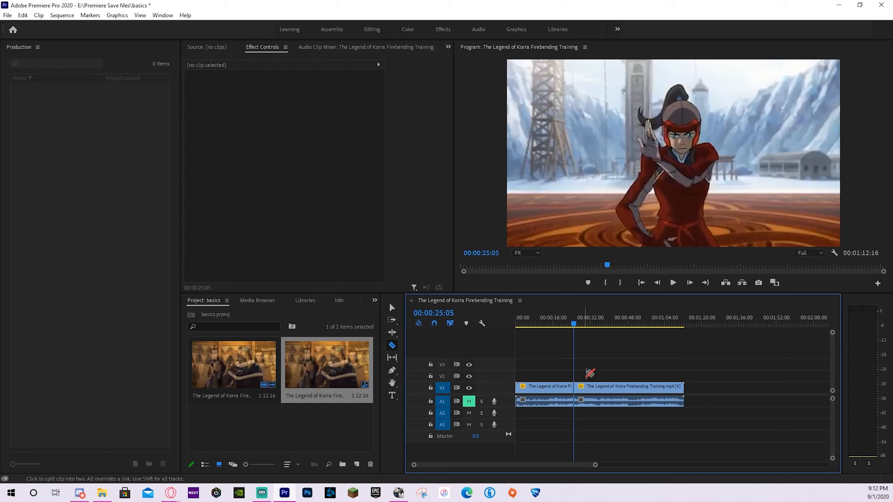
{"action": "left_click", "coordinate": [587, 323]}
{"action": "left_click", "coordinate": [587, 387]}
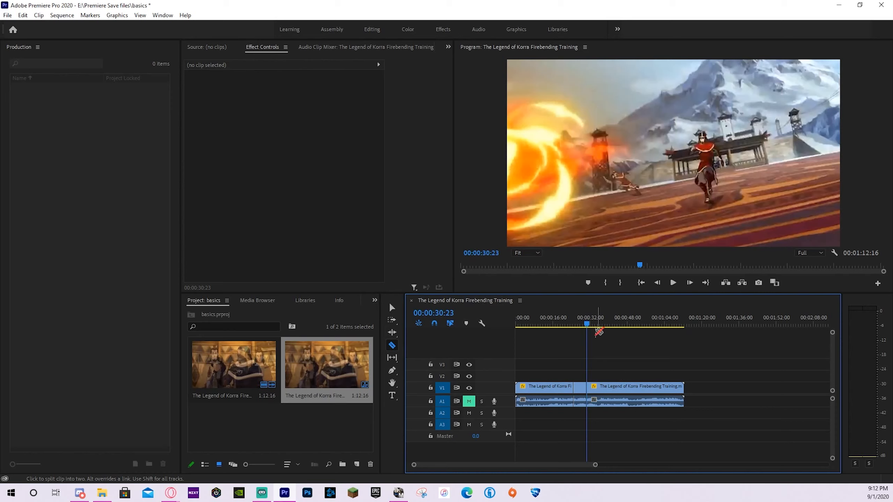
{"action": "left_click", "coordinate": [602, 386]}
Move the short segment that follows the 00:00:30:23 cut up to track V2, about 6 seconds later.
{"action": "left_click", "coordinate": [392, 308]}
{"action": "mouse_move", "coordinate": [597, 388]}
{"action": "left_mouse_down"}
{"action": "mouse_move", "coordinate": [594, 376]}
{"action": "mouse_move", "coordinate": [608, 376]}
{"action": "left_mouse_up"}
{"action": "key", "text": "space"}
{"action": "left_click", "coordinate": [615, 320]}
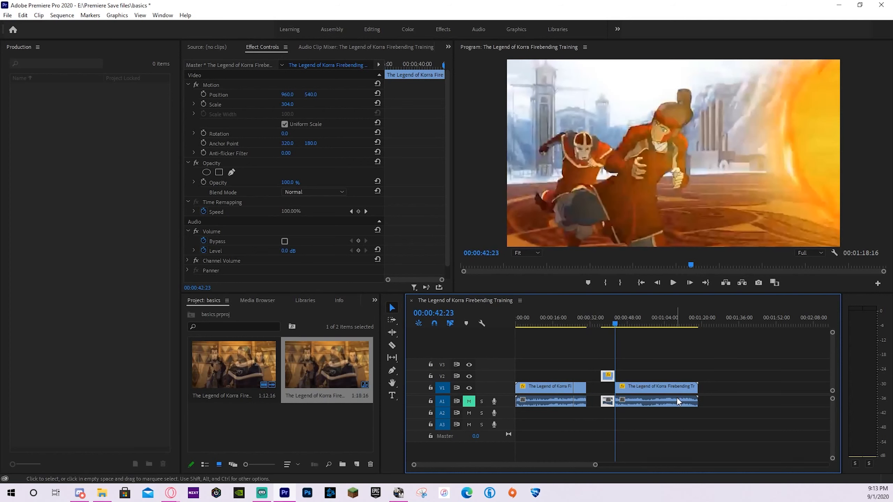
{"action": "left_click_drag", "start_coordinate": [597, 466], "coordinate": [553, 464]}
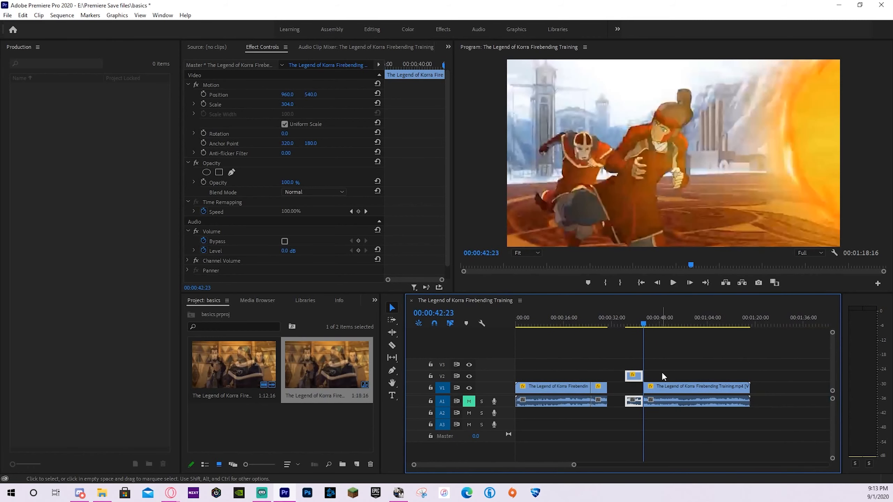
Draw a closed six-point shape over the fighter with the Pen tool at 00:00:29:29.
{"action": "left_click", "coordinate": [392, 369]}
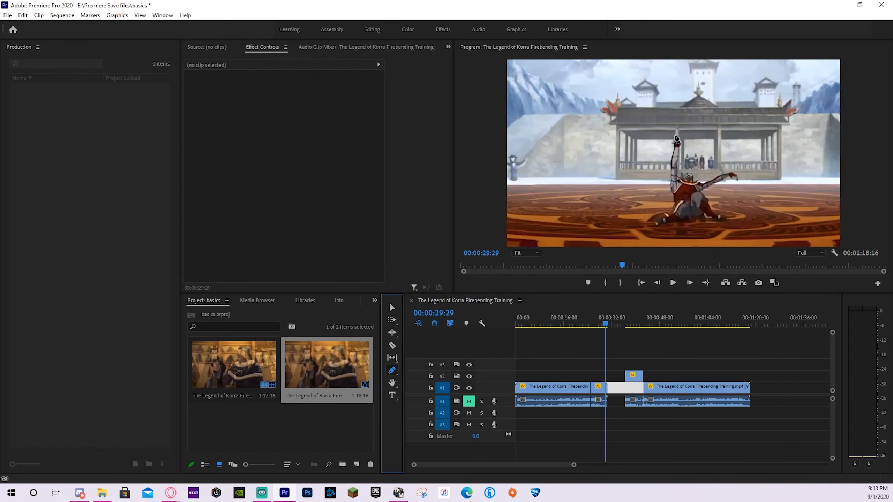
{"action": "left_click", "coordinate": [674, 135]}
{"action": "left_click", "coordinate": [613, 159]}
{"action": "left_click", "coordinate": [606, 198]}
{"action": "left_click", "coordinate": [662, 210]}
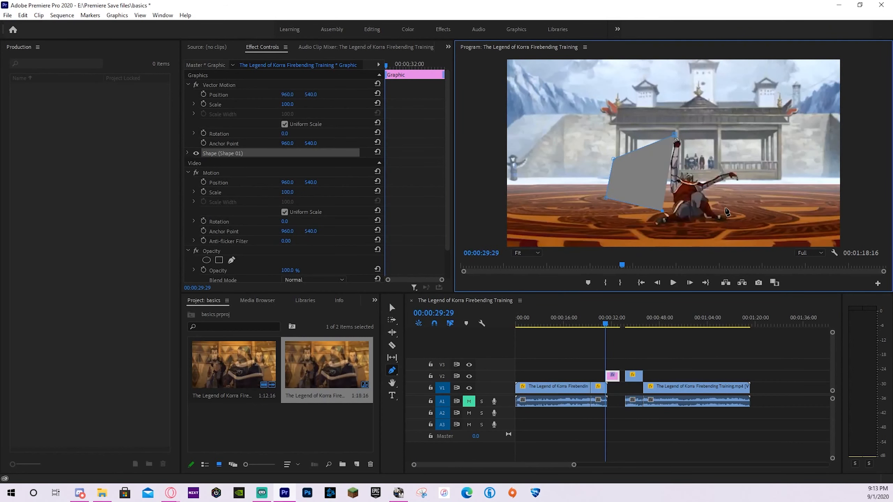
{"action": "left_click", "coordinate": [739, 210]}
{"action": "left_click", "coordinate": [747, 163]}
{"action": "left_click", "coordinate": [675, 135]}
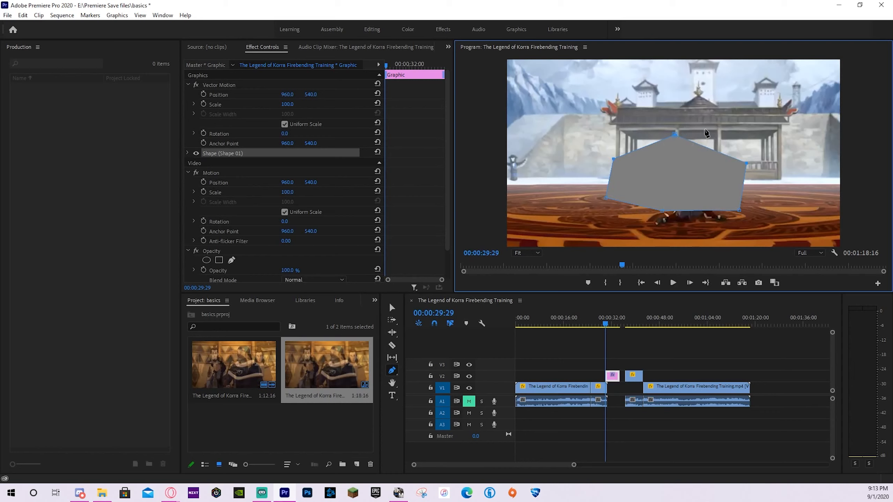
Draw a second, larger irregular shape around the first one with the Pen tool.
{"action": "left_click", "coordinate": [705, 127]}
{"action": "left_click", "coordinate": [763, 125]}
{"action": "left_click", "coordinate": [778, 171]}
{"action": "left_click", "coordinate": [774, 205]}
{"action": "left_click", "coordinate": [661, 231]}
{"action": "left_click", "coordinate": [571, 229]}
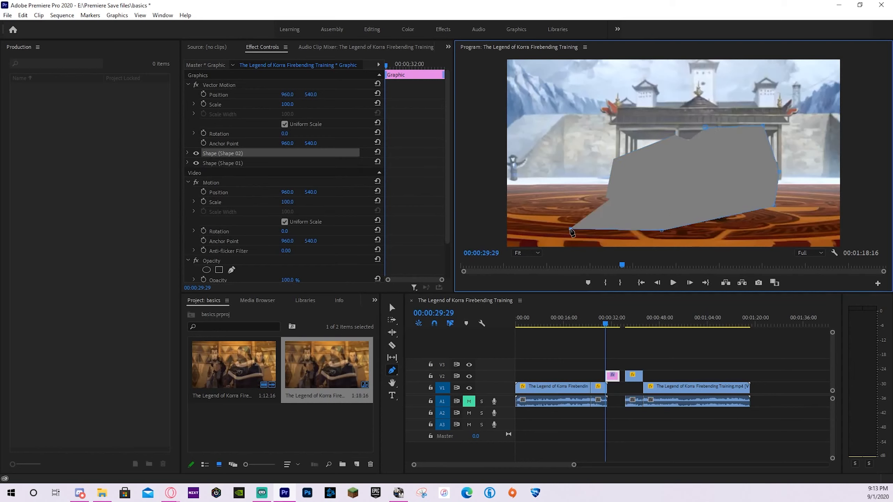
{"action": "left_click", "coordinate": [582, 182]}
{"action": "left_click", "coordinate": [586, 142]}
{"action": "left_click", "coordinate": [630, 100]}
{"action": "left_click", "coordinate": [709, 87]}
{"action": "left_click", "coordinate": [738, 101]}
{"action": "left_click", "coordinate": [756, 123]}
Set the graphic's opacity blend mode to Hard Mix with the playhead at 00:00:32:27.
{"action": "left_click", "coordinate": [610, 321]}
{"action": "left_click_drag", "start_coordinate": [609, 323], "coordinate": [614, 326]}
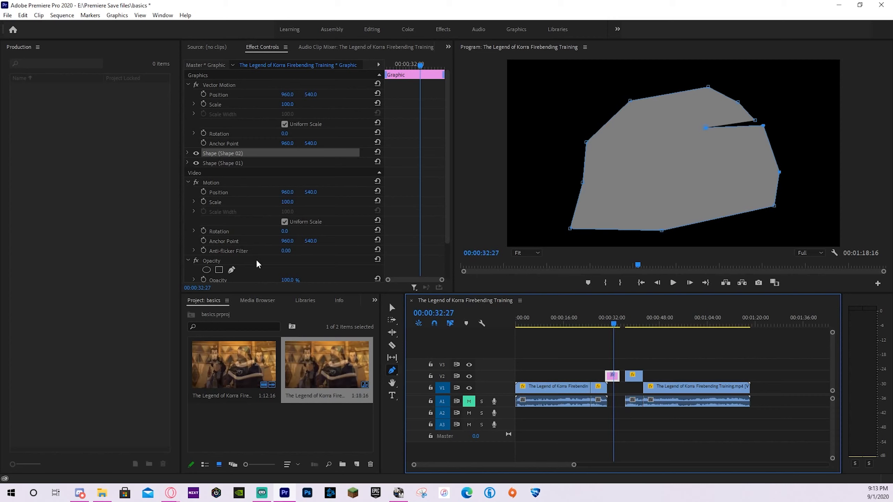
{"action": "scroll", "coordinate": [274, 261], "scroll_direction": "down", "scroll_amount": 4}
{"action": "left_click", "coordinate": [315, 248]}
{"action": "left_click", "coordinate": [302, 196]}
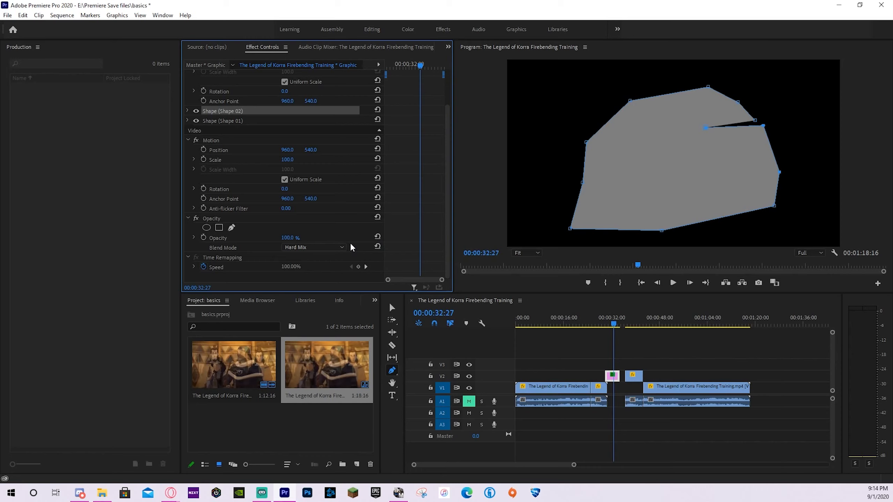
Switch to the Hand tool and mark an out point in the sequence at 00:00:38:15.
{"action": "left_click", "coordinate": [392, 383]}
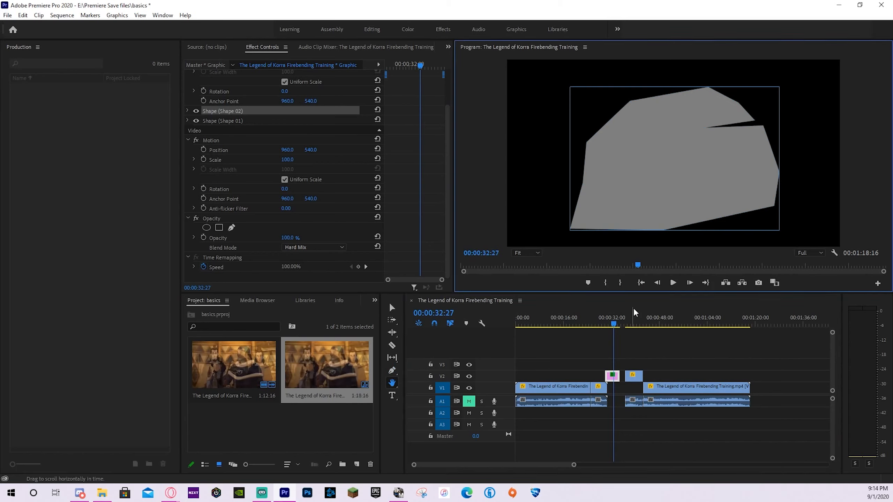
{"action": "left_click", "coordinate": [632, 321]}
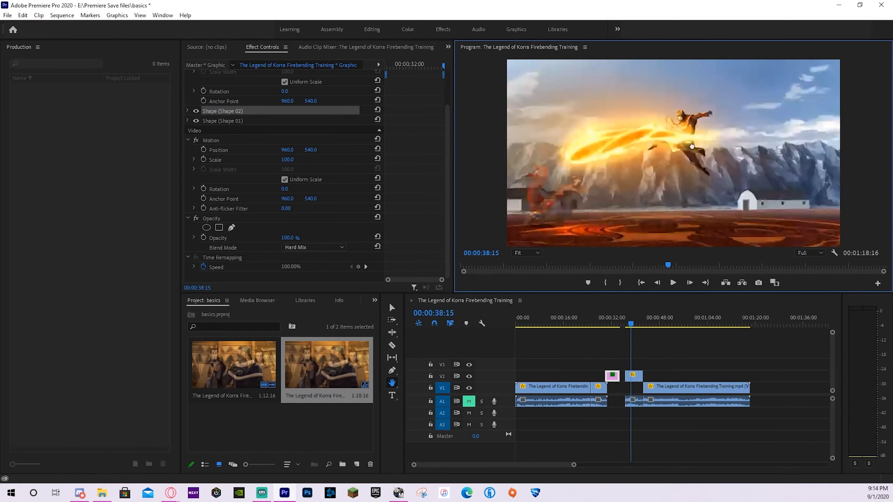
{"action": "right_click", "coordinate": [591, 135]}
{"action": "left_click", "coordinate": [625, 137]}
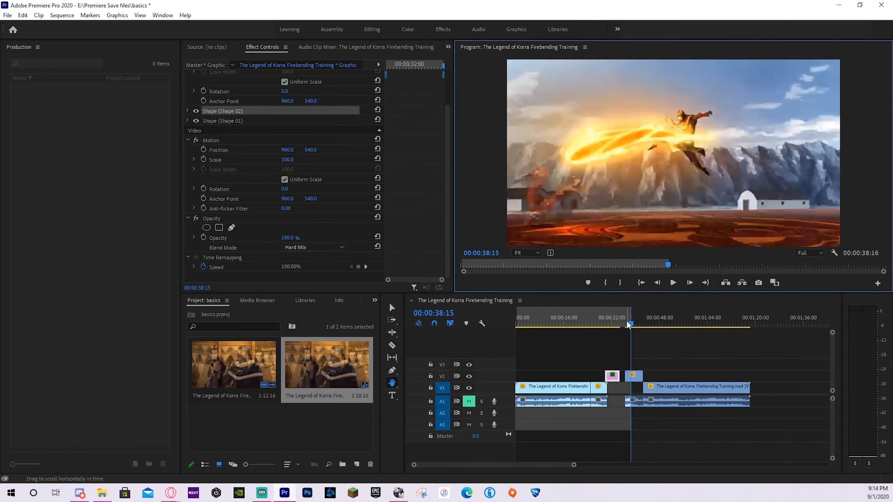
Clear the sequence's in and out points and deselect the drawn shape with the Selection tool.
{"action": "key", "text": "ctrl+shift+x"}
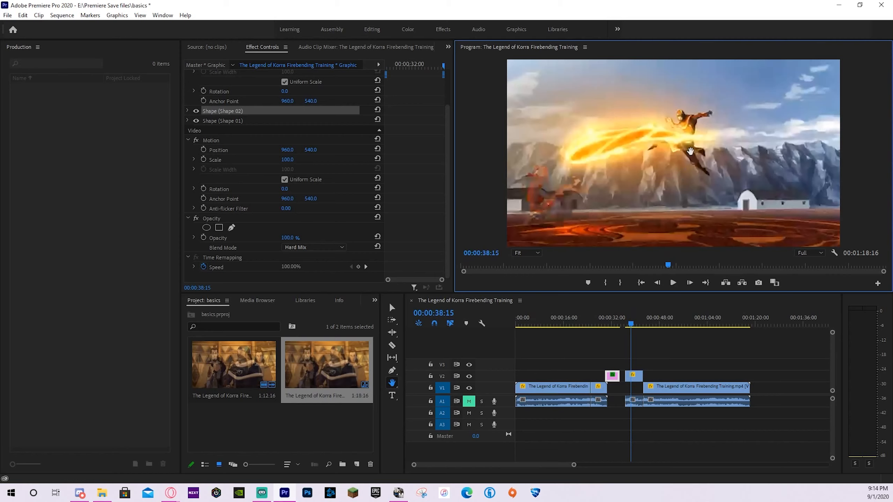
{"action": "left_click", "coordinate": [392, 309]}
{"action": "left_click", "coordinate": [748, 97]}
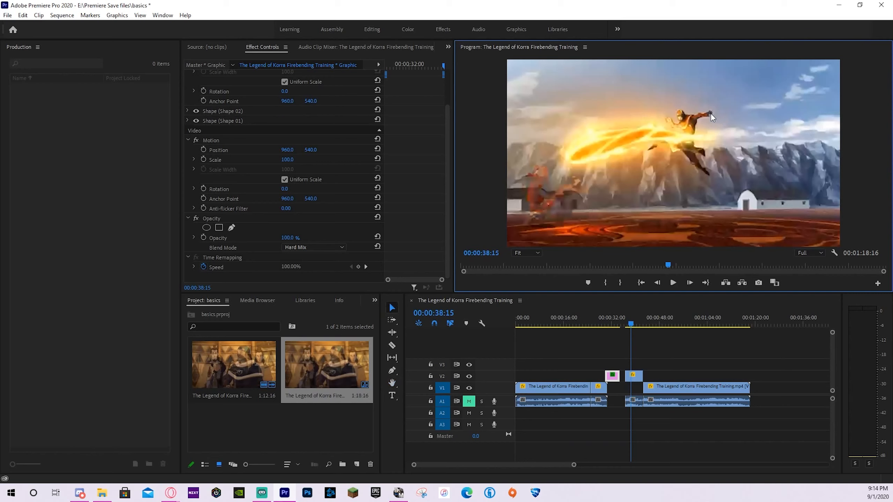
Add a text layer reading "WE ARE TYPING TEXT" over the fire in the frame at 00:00:38:15.
{"action": "left_click", "coordinate": [397, 347]}
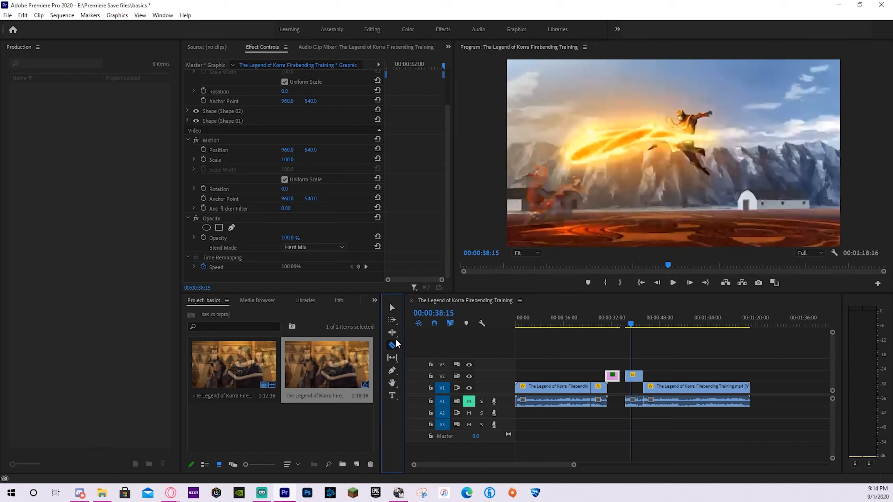
{"action": "left_click", "coordinate": [392, 370]}
{"action": "left_click", "coordinate": [392, 395]}
{"action": "left_click", "coordinate": [593, 150]}
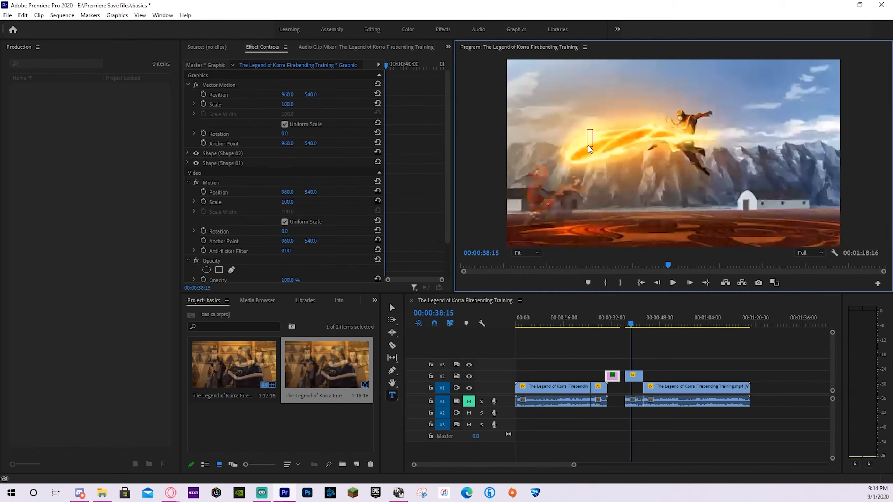
{"action": "type", "text": "WE"}
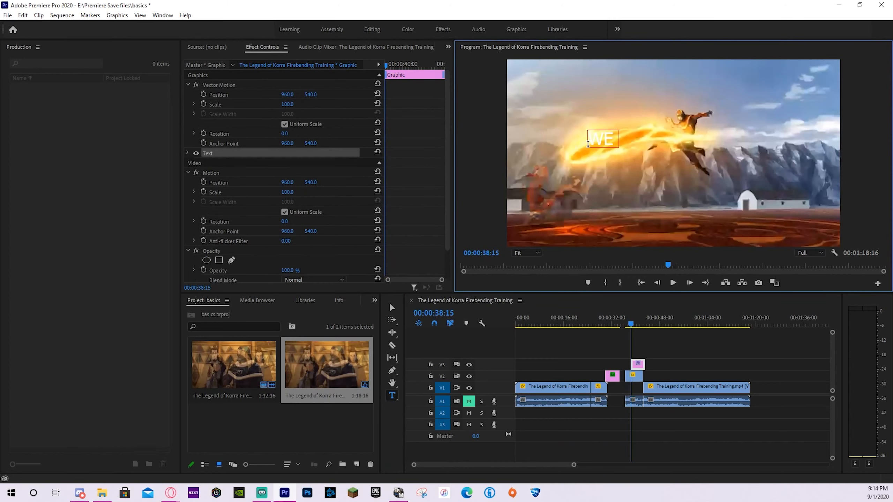
{"action": "type", "text": " ARE TYPING TEXT"}
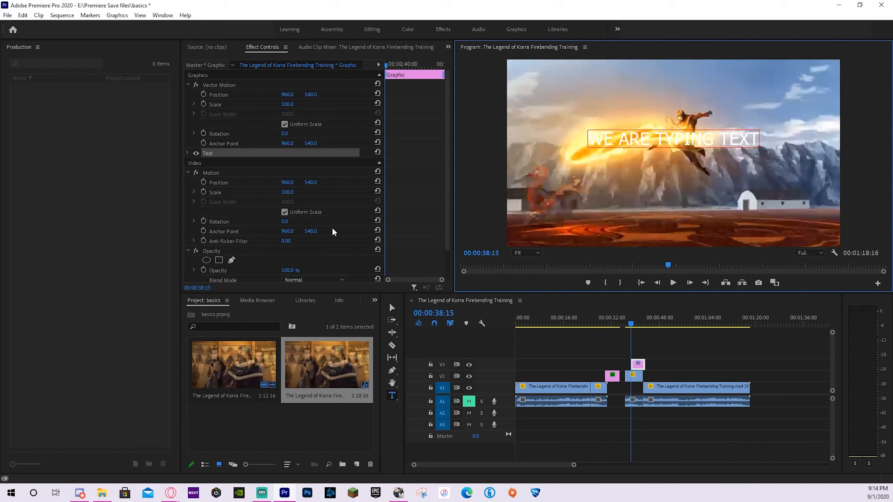
Enlarge the text to nearly the full frame width, reposition it over the fighter, and switch to the Type tool.
{"action": "left_click", "coordinate": [392, 308]}
{"action": "left_click_drag", "start_coordinate": [588, 131], "coordinate": [577, 126]}
{"action": "left_click_drag", "start_coordinate": [705, 140], "coordinate": [634, 158]}
{"action": "key", "text": "t"}
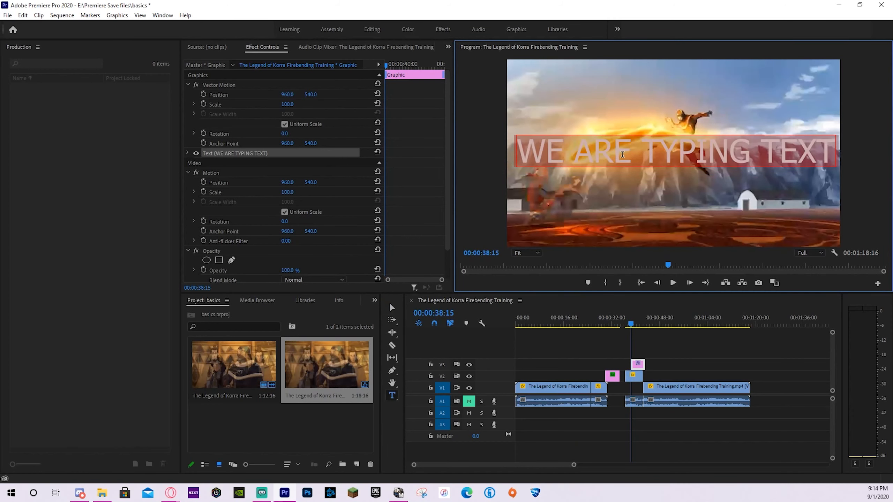
Set the text's font to Tomarik at size 141 and try the all caps, subscript and underline styles.
{"action": "left_click", "coordinate": [189, 154]}
{"action": "left_click", "coordinate": [266, 182]}
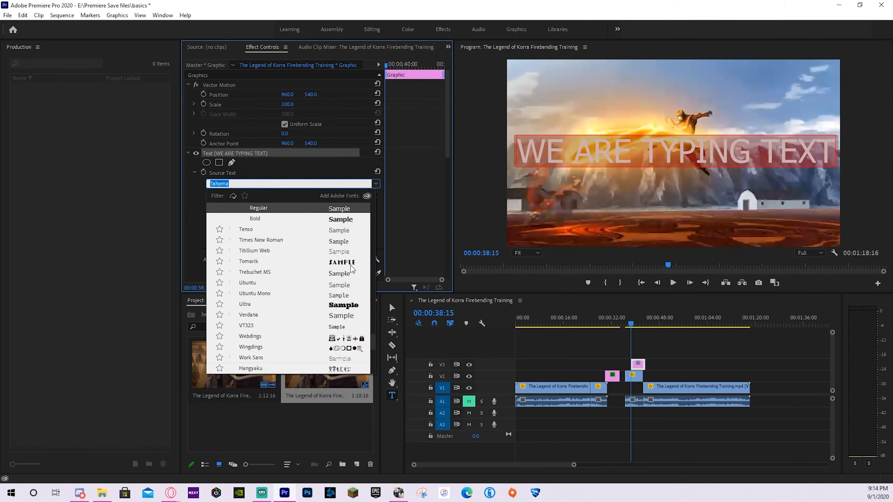
{"action": "left_click", "coordinate": [352, 269]}
{"action": "mouse_move", "coordinate": [313, 197]}
{"action": "left_mouse_down"}
{"action": "mouse_move", "coordinate": [376, 208]}
{"action": "mouse_move", "coordinate": [328, 199]}
{"action": "left_mouse_up"}
{"action": "left_click", "coordinate": [254, 239]}
{"action": "left_click", "coordinate": [254, 240]}
{"action": "left_click", "coordinate": [268, 240]}
{"action": "left_click", "coordinate": [304, 240]}
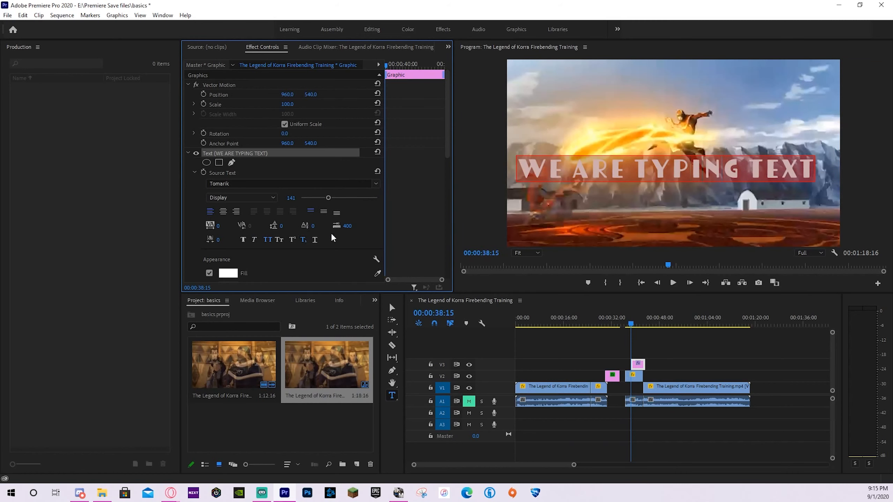
{"action": "left_click", "coordinate": [315, 240]}
Set the text's fill color to red FF2E2E.
{"action": "scroll", "coordinate": [299, 235], "scroll_direction": "down", "scroll_amount": 1}
{"action": "scroll", "coordinate": [298, 226], "scroll_direction": "down", "scroll_amount": 2}
{"action": "left_click", "coordinate": [229, 246]}
{"action": "left_click", "coordinate": [432, 303]}
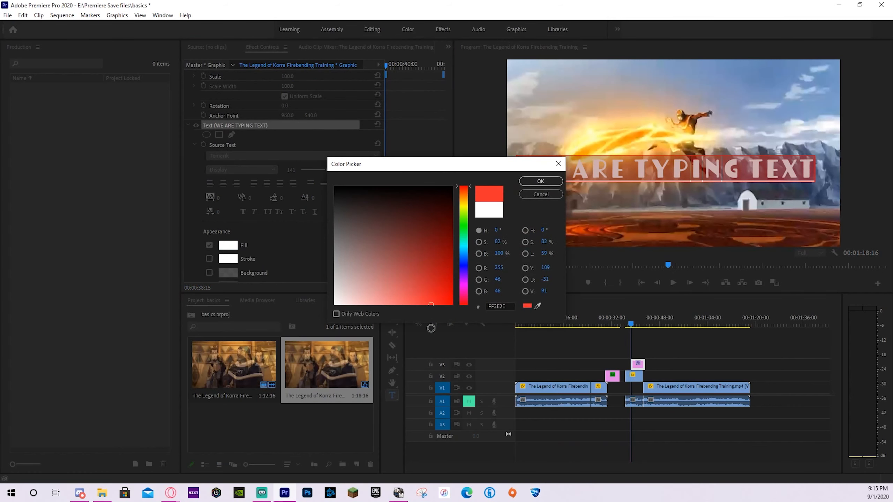
{"action": "left_click", "coordinate": [534, 181]}
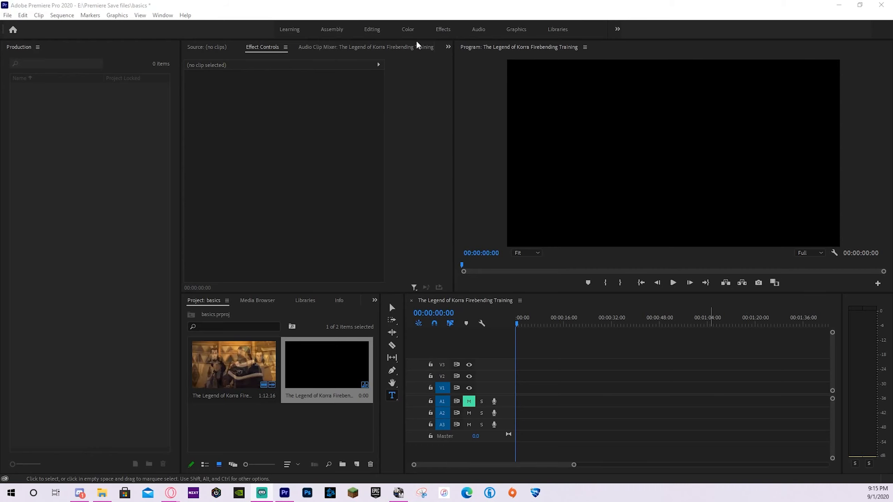
View the Learning, Assembly and Editing workspaces in turn, including the tutorials offered in the Learning workspace.
{"action": "left_click", "coordinate": [296, 37]}
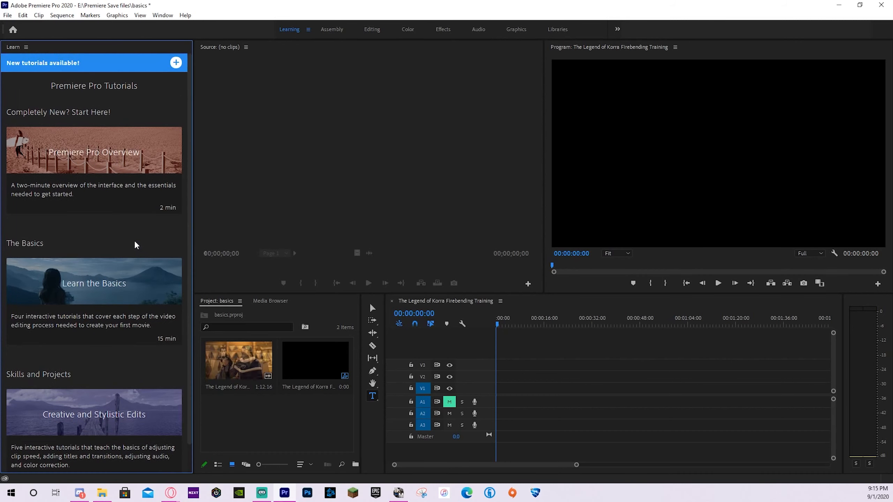
{"action": "scroll", "coordinate": [143, 225], "scroll_direction": "down", "scroll_amount": 1}
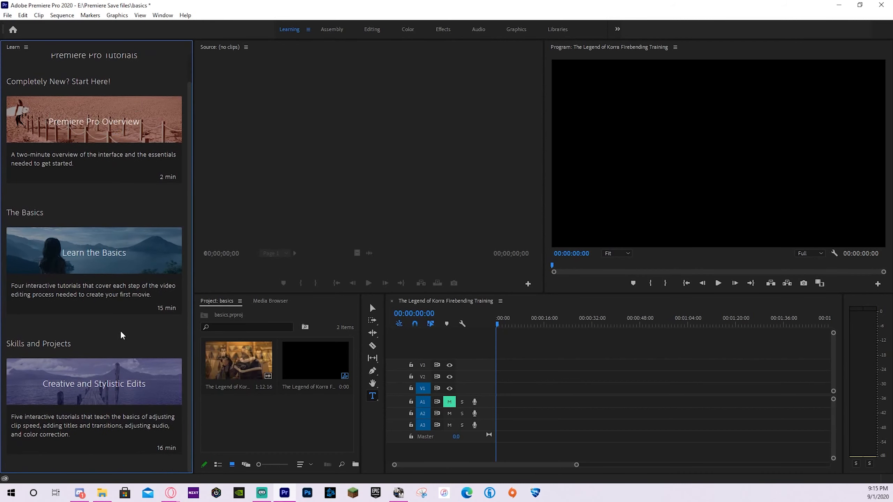
{"action": "scroll", "coordinate": [121, 335], "scroll_direction": "up", "scroll_amount": 1}
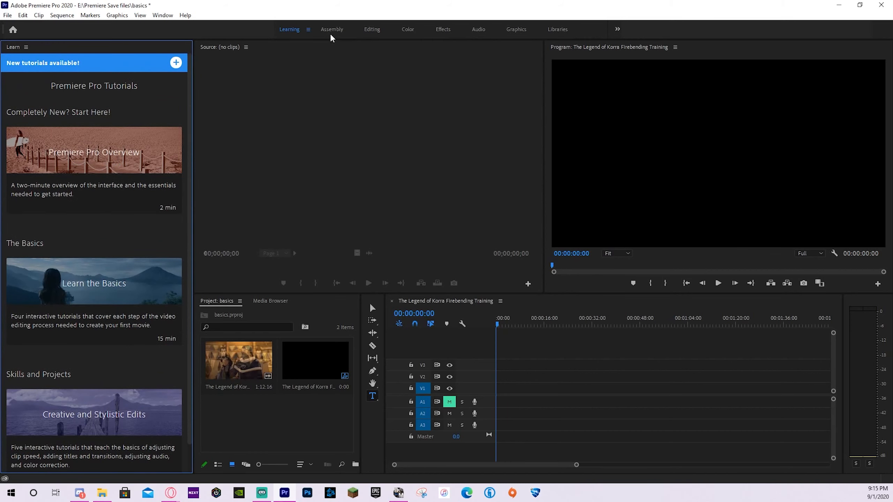
{"action": "left_click", "coordinate": [331, 35]}
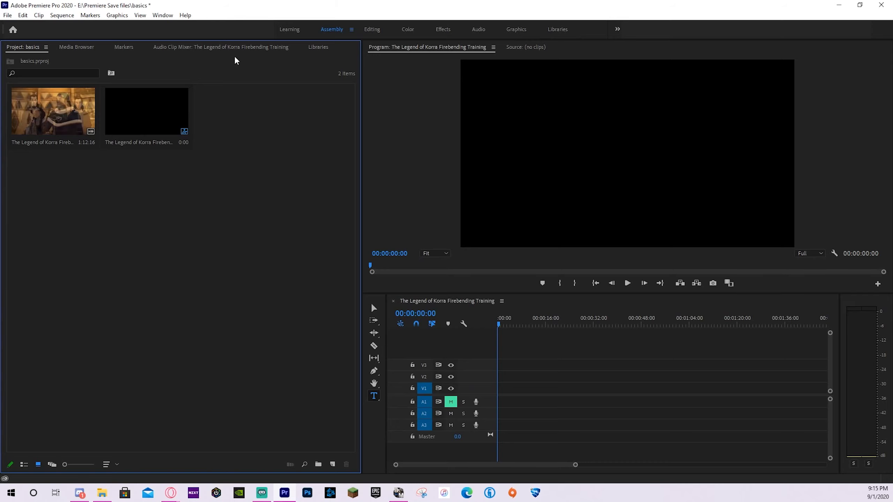
{"action": "left_click", "coordinate": [372, 29]}
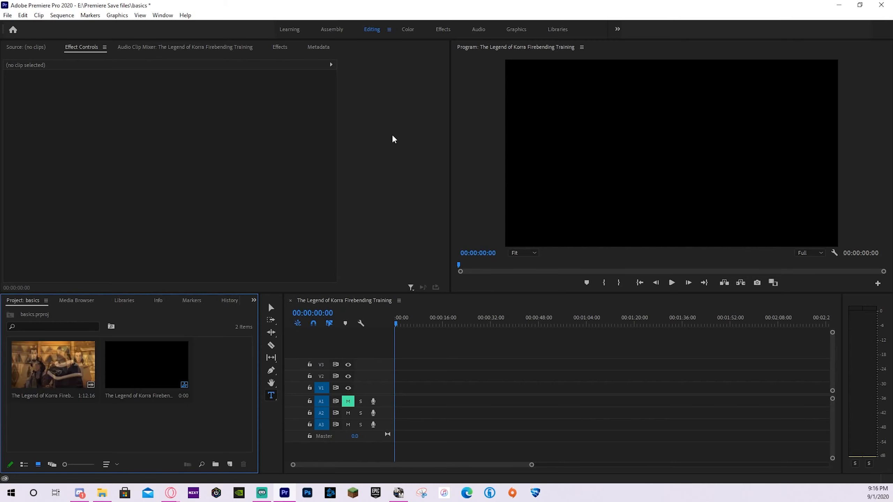
In the Color workspace, place the Korra clip at the start of V1, keeping the existing sequence settings, and scale it to 300.
{"action": "left_click_drag", "start_coordinate": [37, 320], "coordinate": [252, 384]}
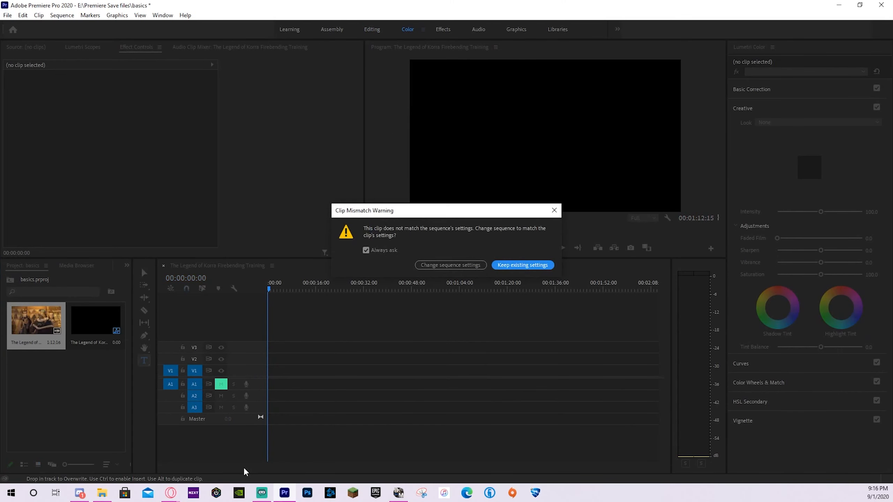
{"action": "left_click", "coordinate": [516, 266]}
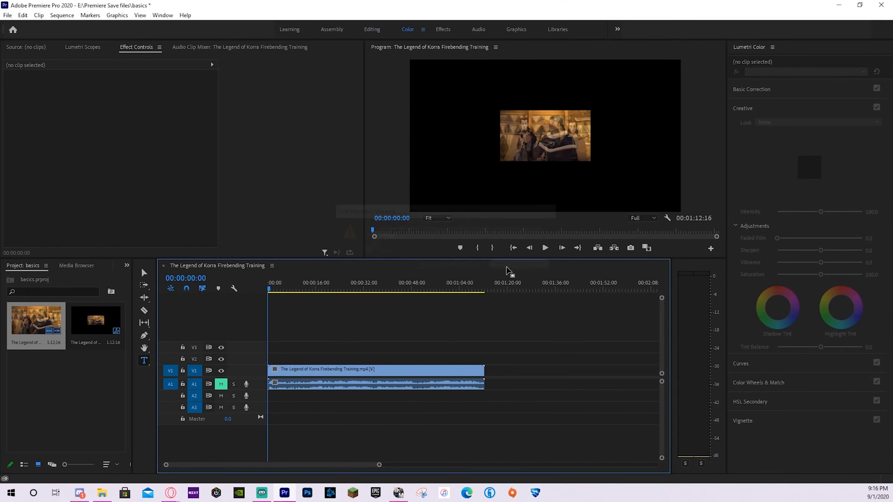
{"action": "left_click", "coordinate": [306, 370]}
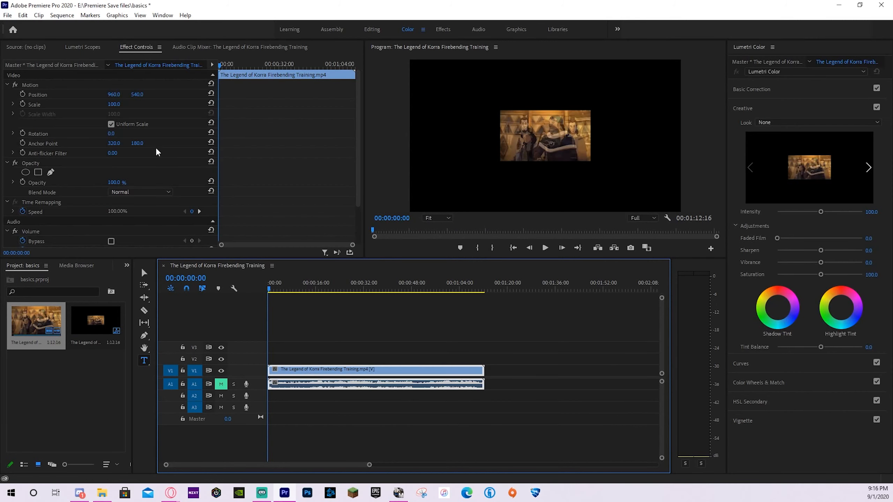
{"action": "left_click_drag", "start_coordinate": [115, 104], "coordinate": [219, 106]}
Try several Lumetri creative looks on the clip, ending with Cine-18-debarup.
{"action": "left_click", "coordinate": [788, 122]}
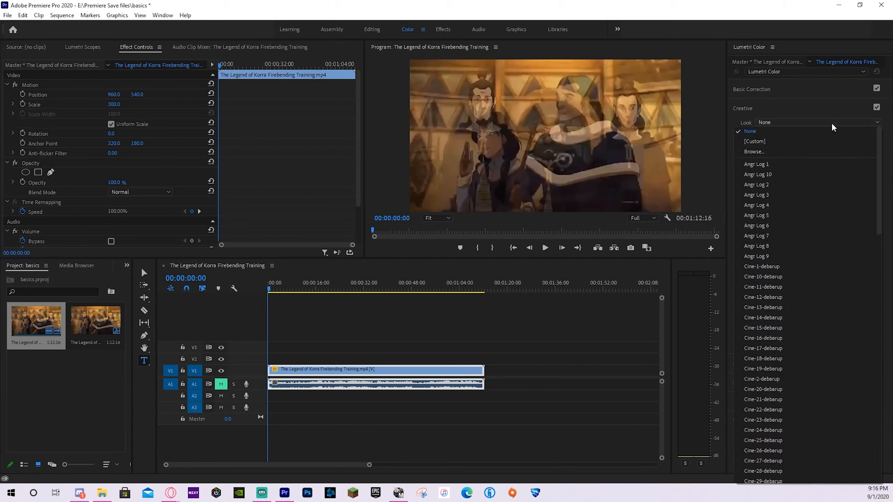
{"action": "left_click", "coordinate": [786, 185]}
{"action": "left_click", "coordinate": [795, 123]}
{"action": "left_click", "coordinate": [787, 161]}
{"action": "left_click", "coordinate": [795, 122]}
{"action": "left_click", "coordinate": [810, 274]}
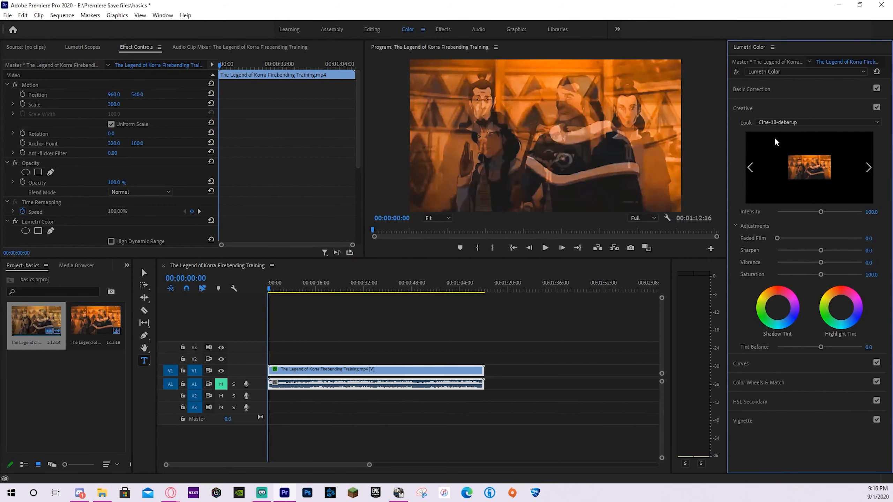
Apply the Free Lut 1 creative look to the clip.
{"action": "left_click", "coordinate": [777, 123]}
{"action": "scroll", "coordinate": [782, 339], "scroll_direction": "down", "scroll_amount": 7}
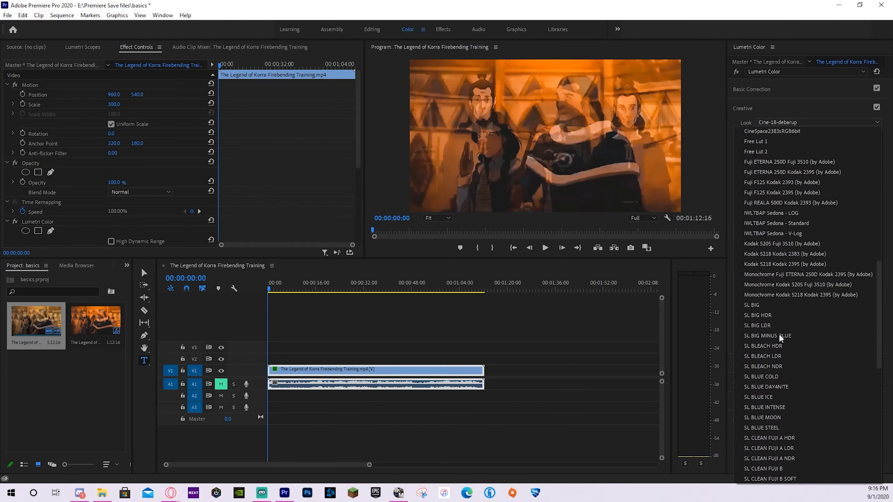
{"action": "scroll", "coordinate": [791, 246], "scroll_direction": "up", "scroll_amount": 7}
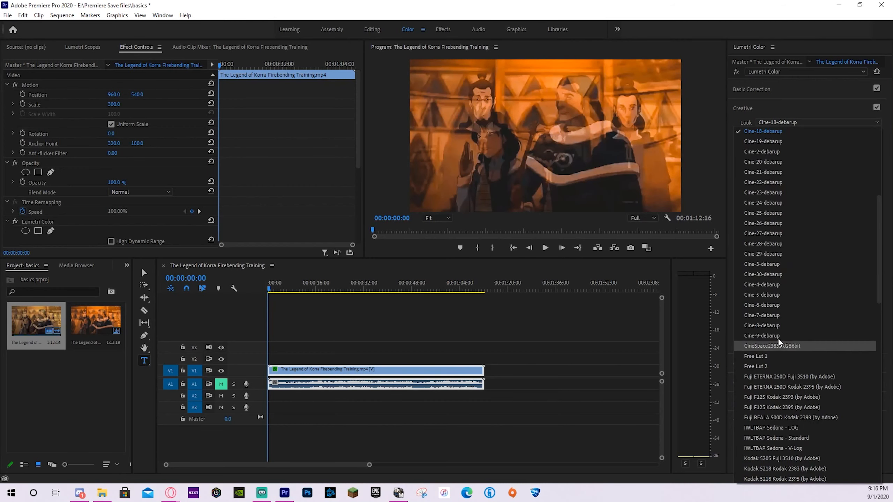
{"action": "left_click", "coordinate": [775, 357]}
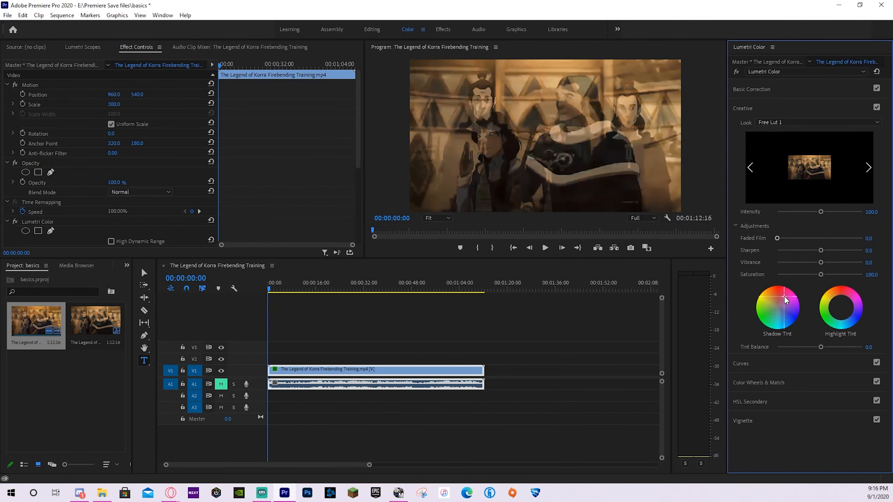
Set Sharpen to 33.7 and Tint Balance to -40.2, tint shadows toward red and highlights toward green, and preview the frame at 00:00:30:13.
{"action": "left_click_drag", "start_coordinate": [821, 250], "coordinate": [835, 250]}
{"action": "left_click", "coordinate": [828, 307]}
{"action": "left_click_drag", "start_coordinate": [821, 347], "coordinate": [796, 347]}
{"action": "left_click_drag", "start_coordinate": [314, 288], "coordinate": [366, 312]}
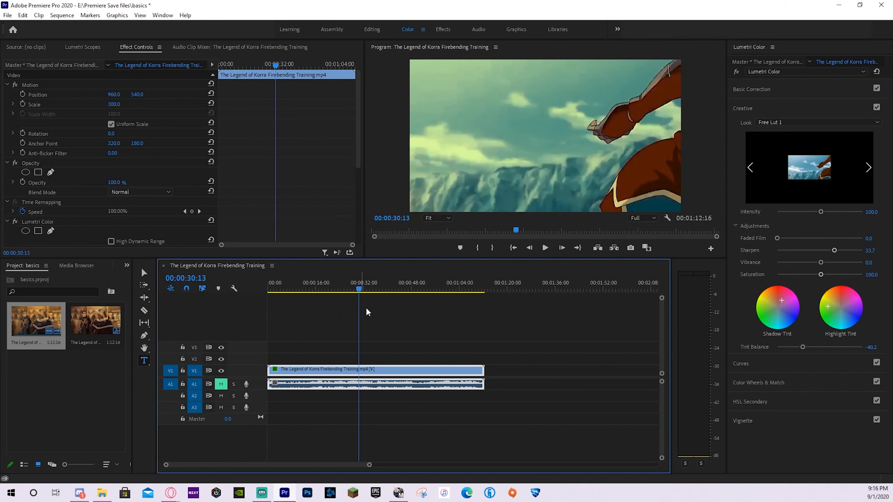
After viewing the Effects workspace, unmute track A1 in the Audio workspace and play the sequence up to 00:00:12:27.
{"action": "left_click", "coordinate": [444, 29]}
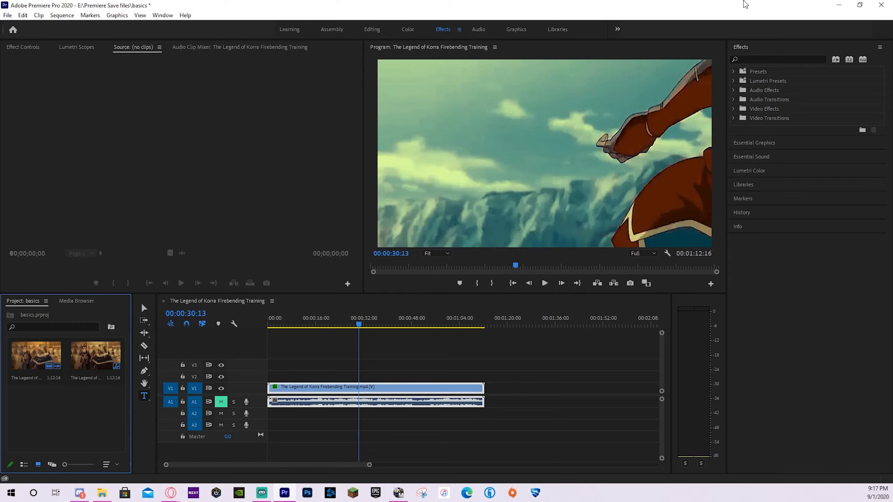
{"action": "left_click", "coordinate": [476, 31]}
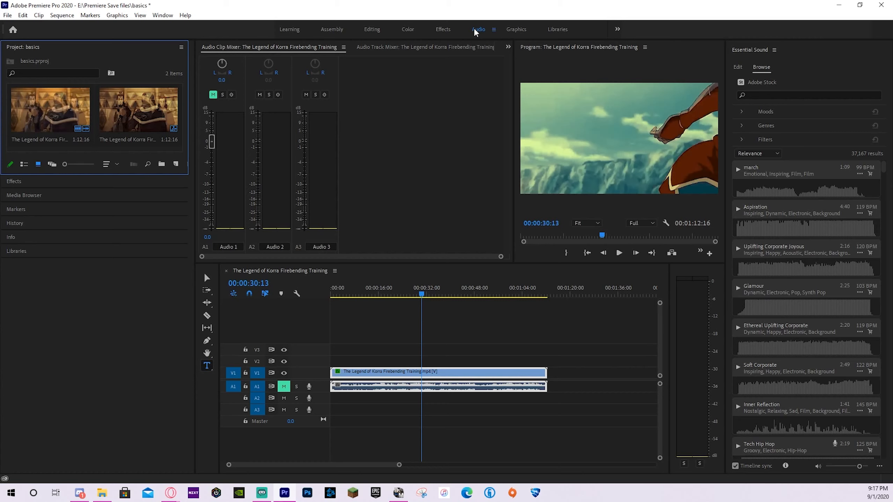
{"action": "left_click", "coordinate": [283, 386]}
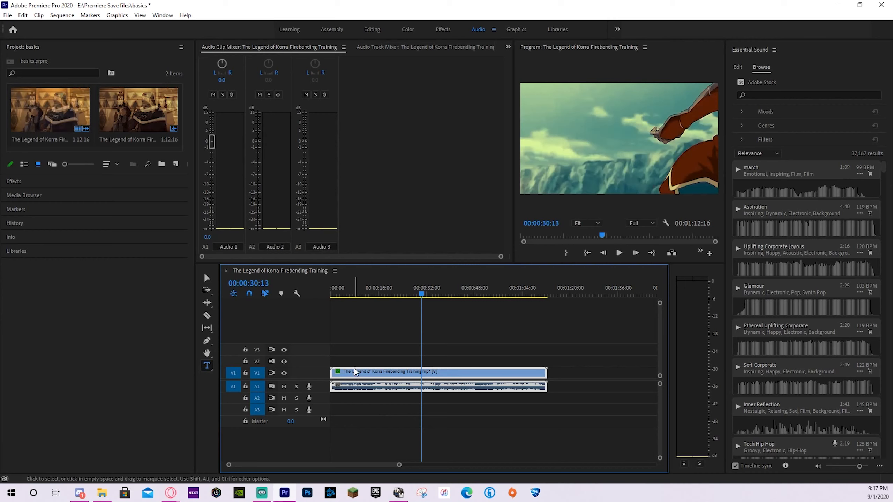
{"action": "left_click_drag", "start_coordinate": [352, 291], "coordinate": [360, 292]}
{"action": "key", "text": "space"}
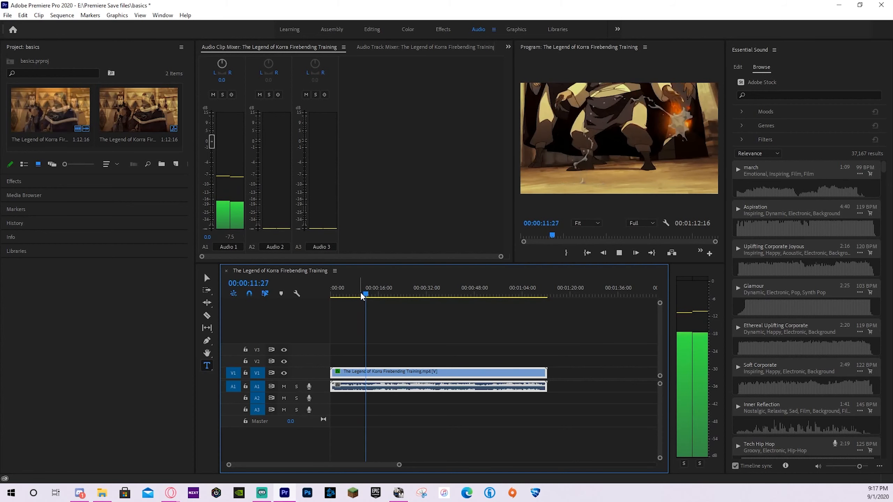
{"action": "key", "text": "space"}
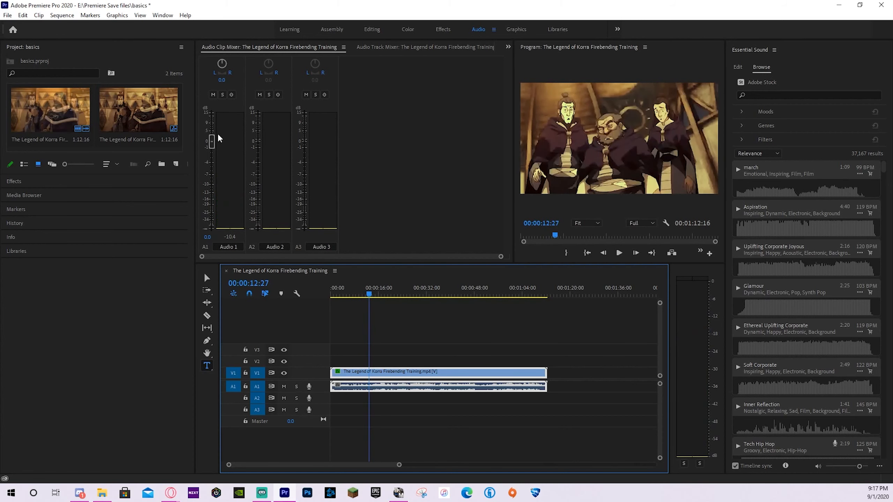
Lower the Audio 1 level to -20.7 dB in the clip mixer and play the sequence up to 00:00:18:02.
{"action": "left_click_drag", "start_coordinate": [212, 142], "coordinate": [217, 211]}
{"action": "key", "text": "v"}
{"action": "key", "text": "space"}
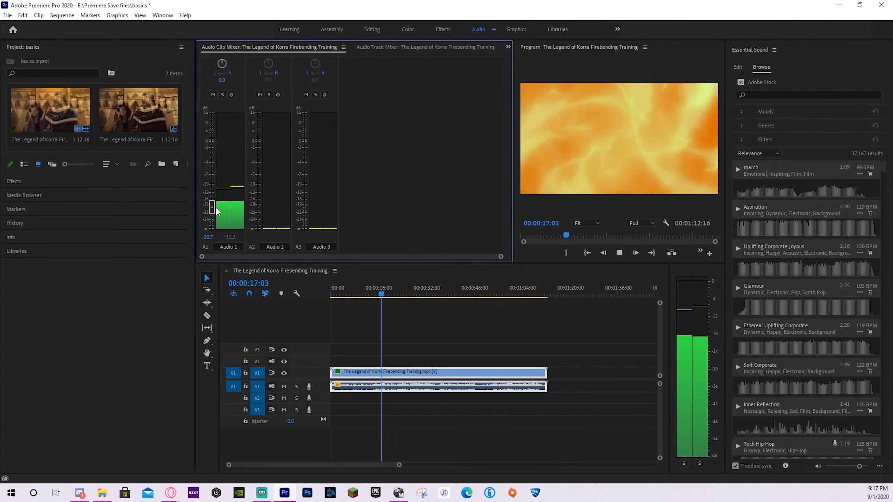
{"action": "key", "text": "space"}
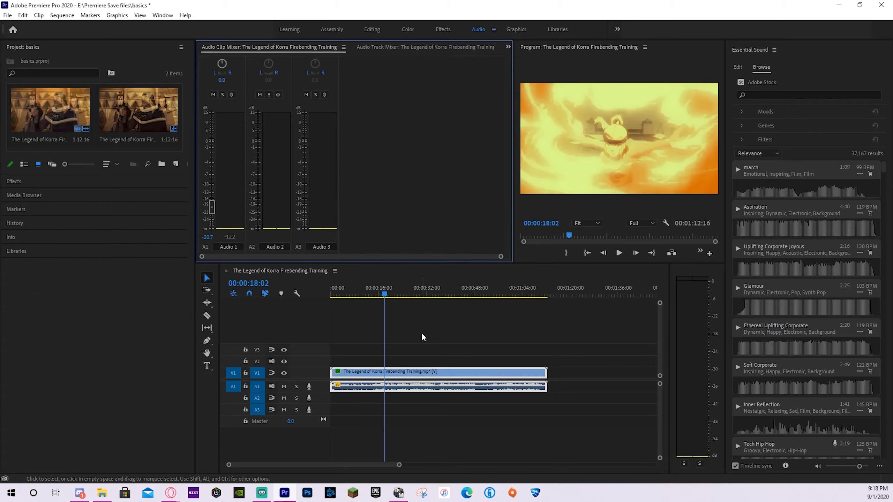
In the Graphics workspace, place the first title template at the start of V2 and preview it at 00:00:08:07.
{"action": "left_click", "coordinate": [516, 29]}
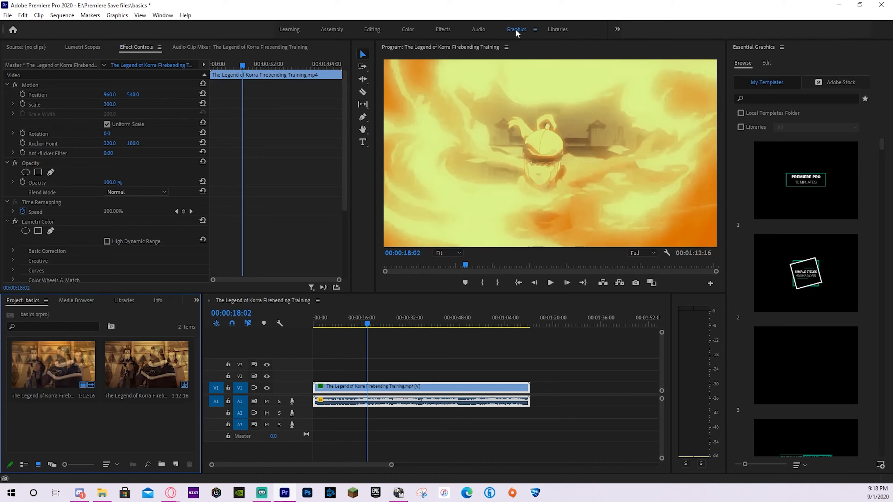
{"action": "left_click_drag", "start_coordinate": [809, 185], "coordinate": [305, 378]}
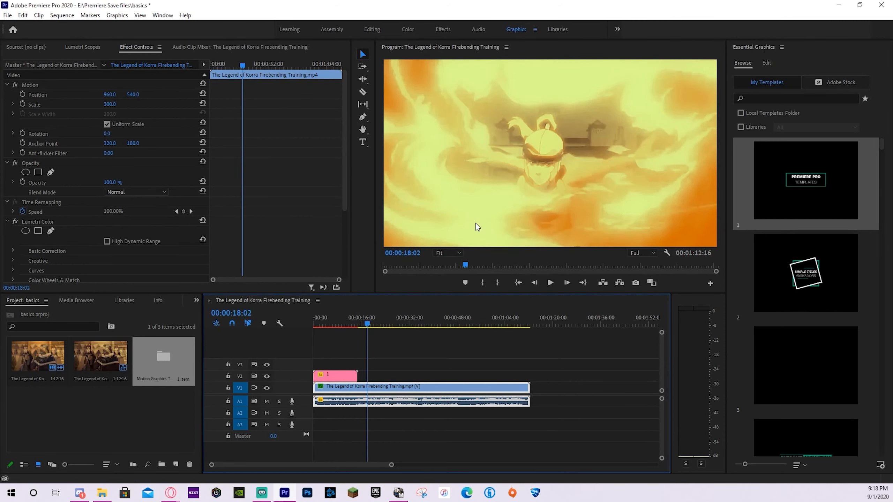
{"action": "left_click", "coordinate": [338, 321]}
{"action": "left_click", "coordinate": [334, 375]}
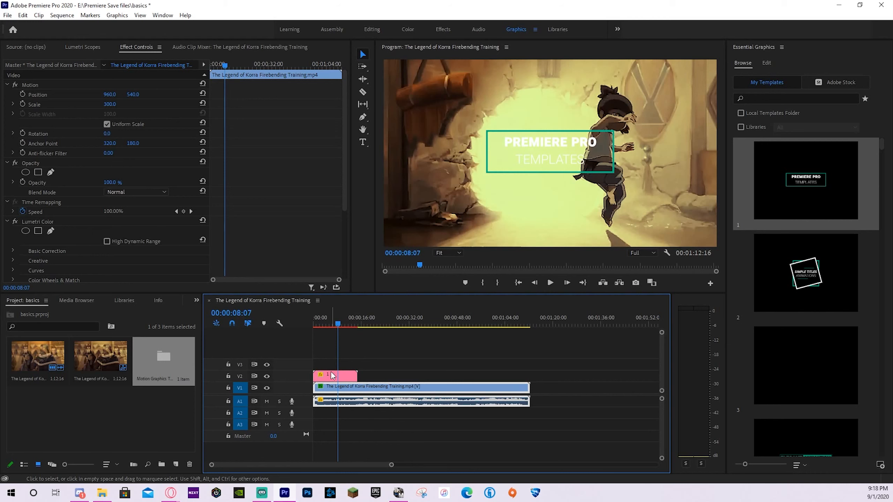
Mute track A1 and change the title's Text A to "PREMIERE PRO Tutorial" and Text B to "HELP GUIDE".
{"action": "left_click", "coordinate": [267, 401]}
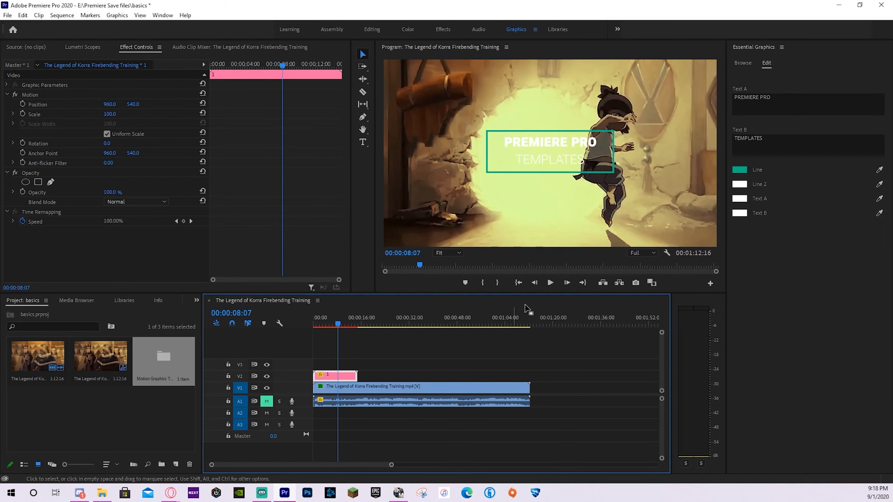
{"action": "left_click", "coordinate": [775, 97]}
{"action": "double_click", "coordinate": [774, 98]}
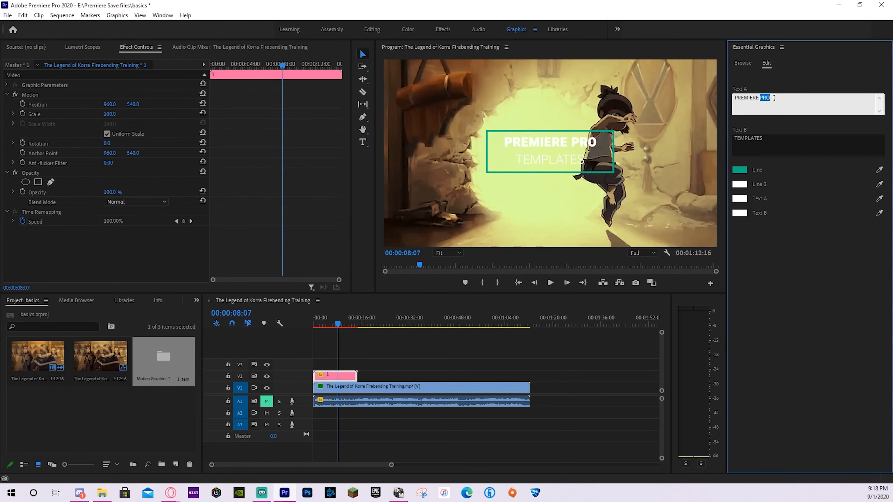
{"action": "left_click", "coordinate": [774, 98]}
{"action": "type", "text": "Tutorial"}
{"action": "left_click", "coordinate": [803, 140]}
{"action": "type", "text": "HELP GUIDE"}
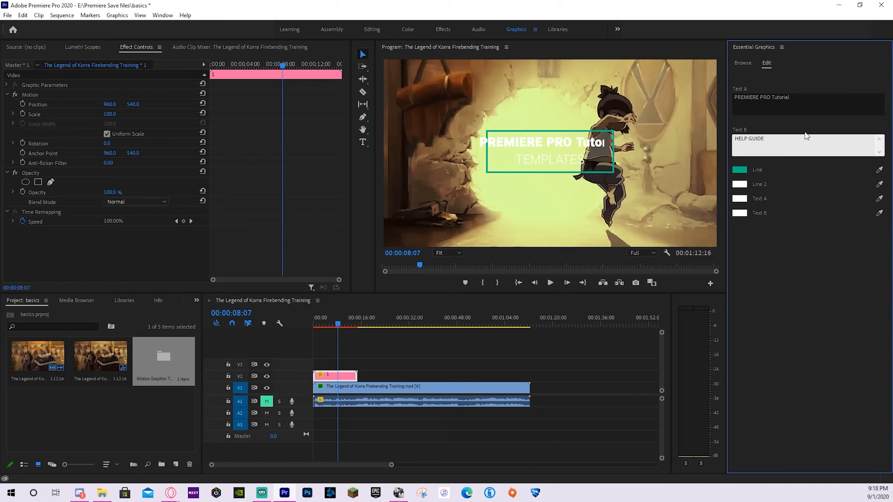
Replace the title's whole Text A with "PRO TUTORIAL".
{"action": "left_click", "coordinate": [796, 102]}
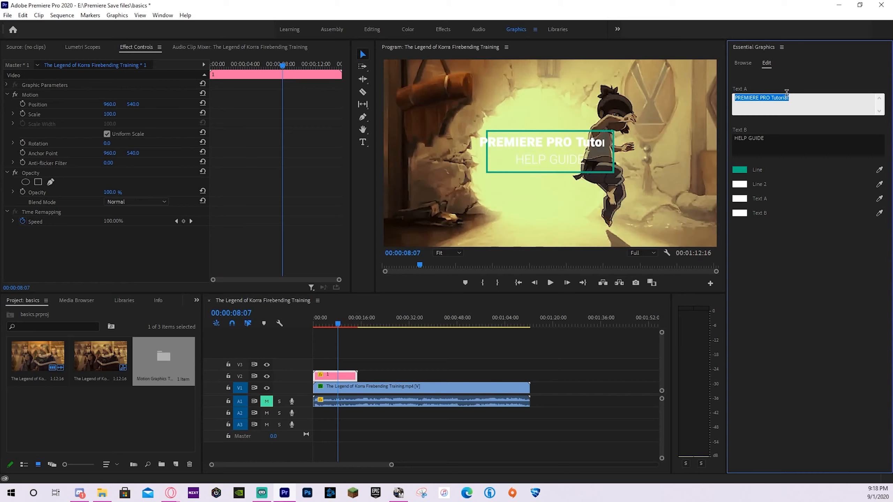
{"action": "type", "text": "PRO"}
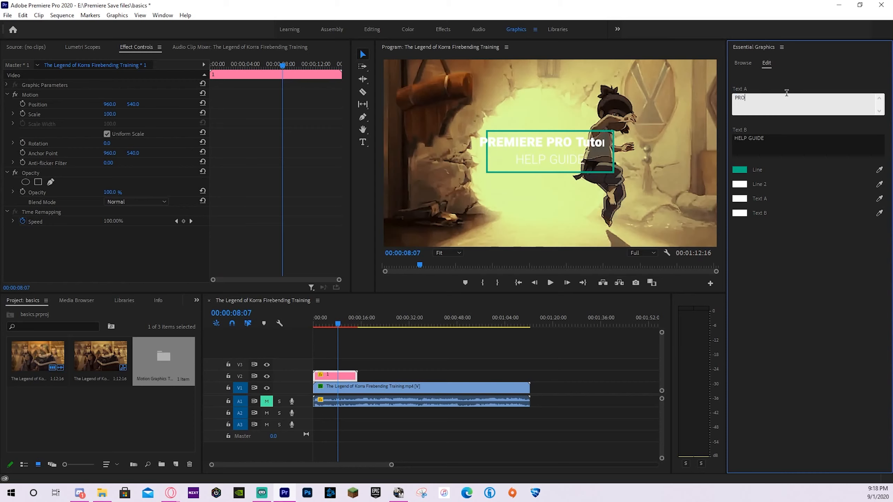
{"action": "type", "text": " TUTORIAL"}
{"action": "key", "text": "ctrl+s"}
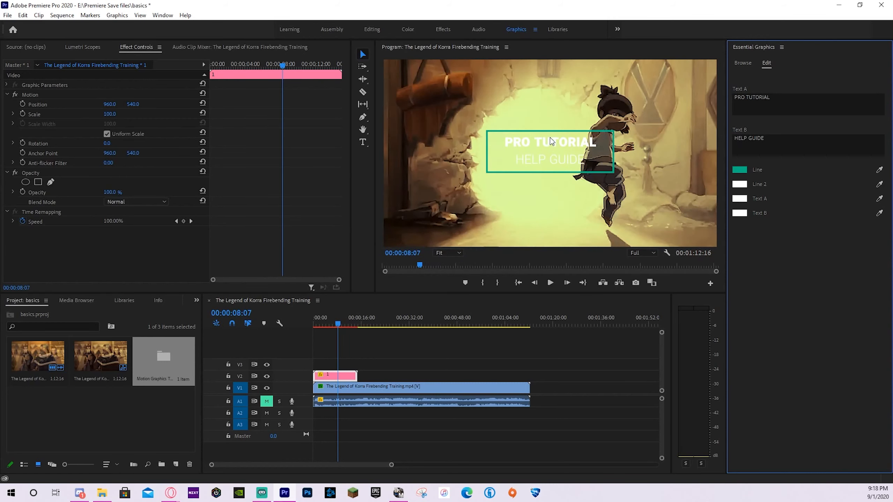
At 00:00:01:17, recolor the title's Line to bright purple and its Text A to dark blue.
{"action": "left_click_drag", "start_coordinate": [338, 323], "coordinate": [319, 324]}
{"action": "left_click", "coordinate": [740, 170]}
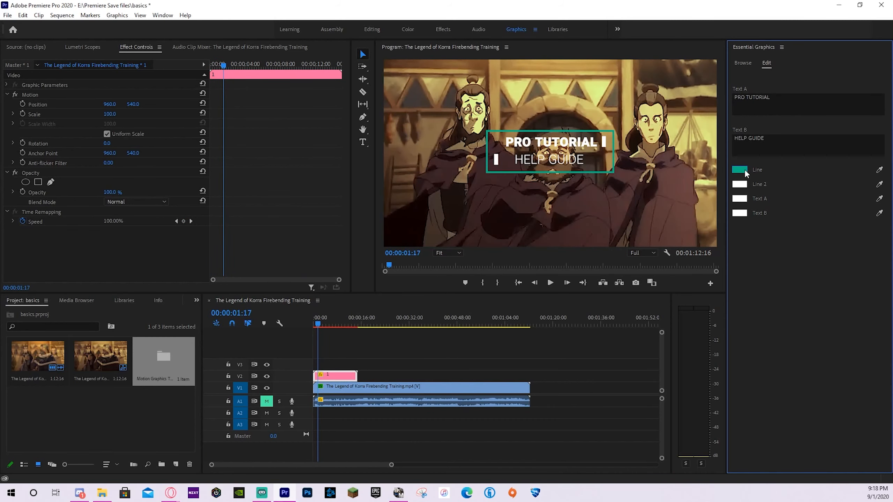
{"action": "left_click_drag", "start_coordinate": [461, 238], "coordinate": [464, 281]}
{"action": "left_click_drag", "start_coordinate": [450, 297], "coordinate": [455, 316]}
{"action": "left_click", "coordinate": [541, 181]}
{"action": "left_click", "coordinate": [743, 199]}
{"action": "mouse_move", "coordinate": [468, 269]}
{"action": "left_mouse_down"}
{"action": "mouse_move", "coordinate": [468, 278]}
{"action": "mouse_move", "coordinate": [466, 262]}
{"action": "left_mouse_up"}
{"action": "left_click", "coordinate": [402, 239]}
{"action": "left_click", "coordinate": [540, 181]}
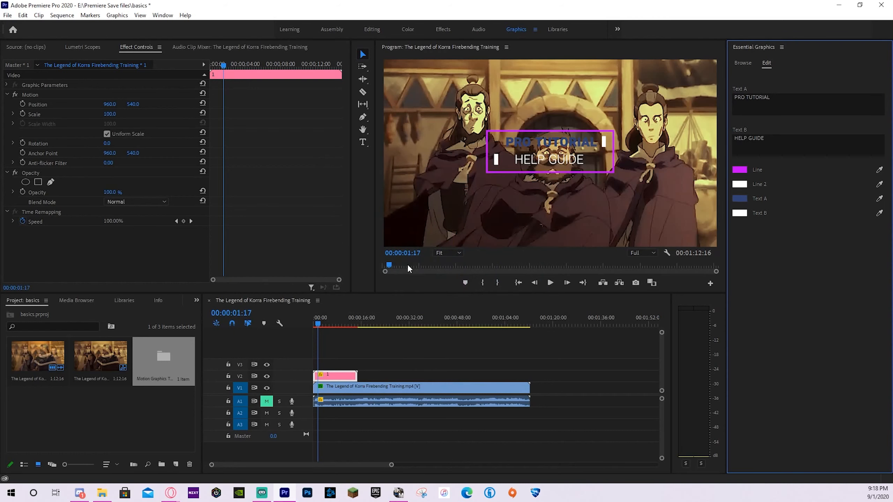
Recolor the title's Text B to red and Line 2 to pink (FF00D8), and play the sequence up to 00:00:05:13.
{"action": "left_click", "coordinate": [740, 213]}
{"action": "left_click_drag", "start_coordinate": [466, 270], "coordinate": [467, 187]}
{"action": "left_click", "coordinate": [447, 304]}
{"action": "left_click", "coordinate": [541, 181]}
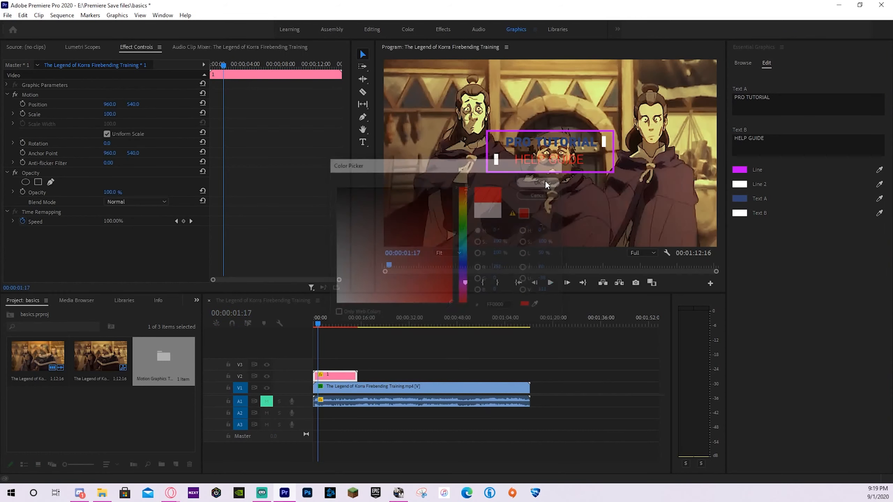
{"action": "left_click", "coordinate": [740, 187]}
{"action": "left_click", "coordinate": [463, 284]}
{"action": "left_click", "coordinate": [463, 289]}
{"action": "left_click", "coordinate": [452, 304]}
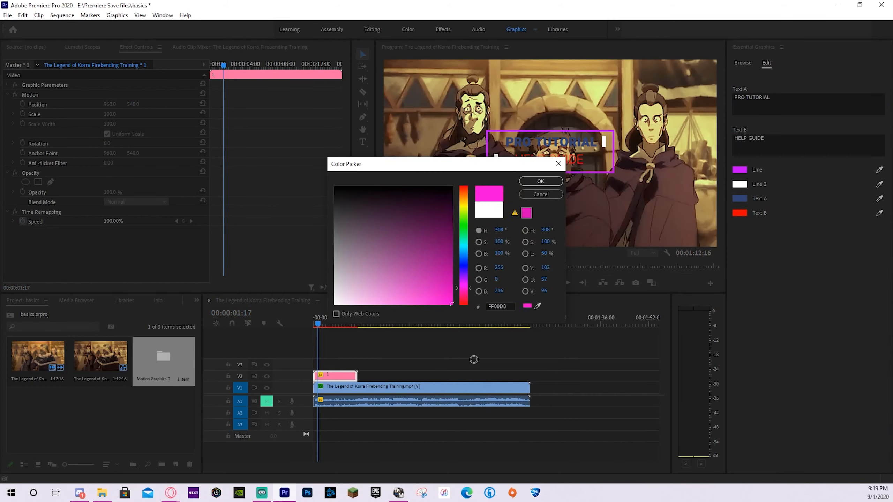
{"action": "left_click", "coordinate": [522, 181]}
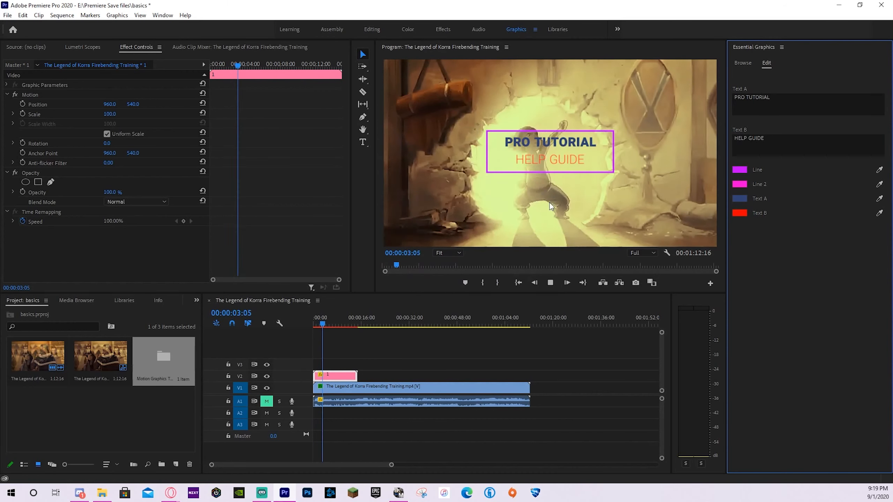
{"action": "key", "text": "space"}
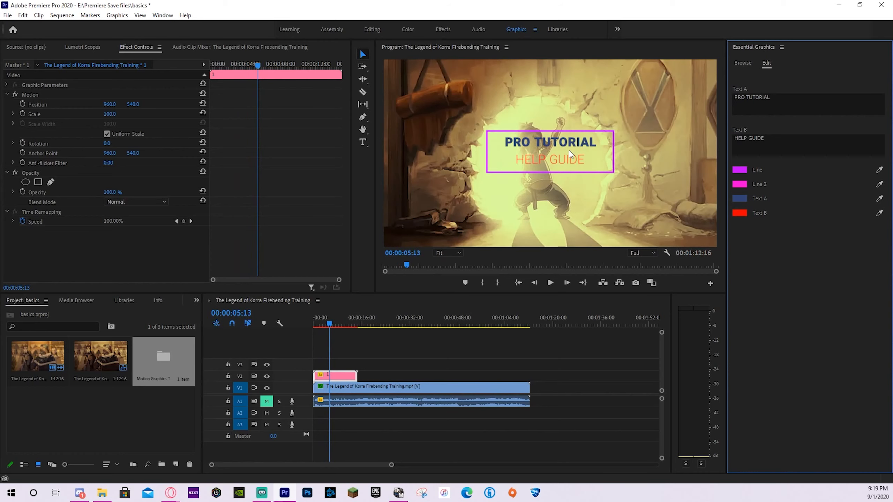
Look over the Libraries workspace and switch to the Production HD workspace to view its layout.
{"action": "left_click", "coordinate": [558, 29]}
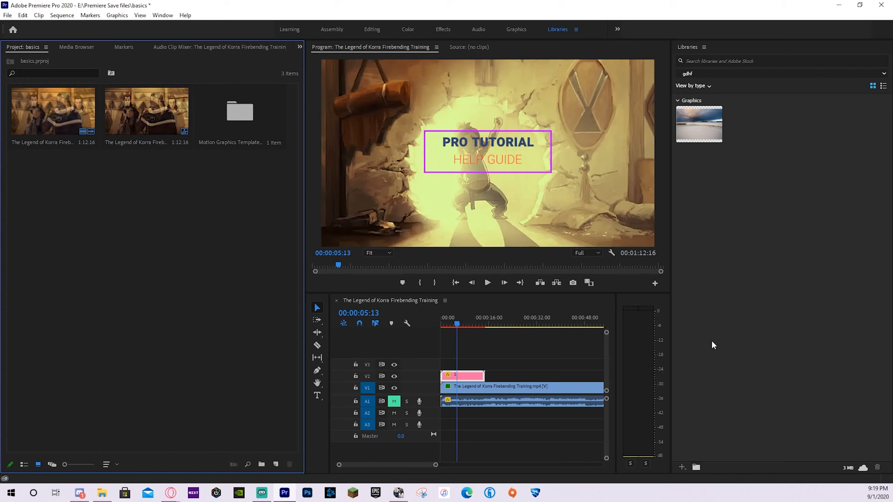
{"action": "left_click", "coordinate": [617, 29]}
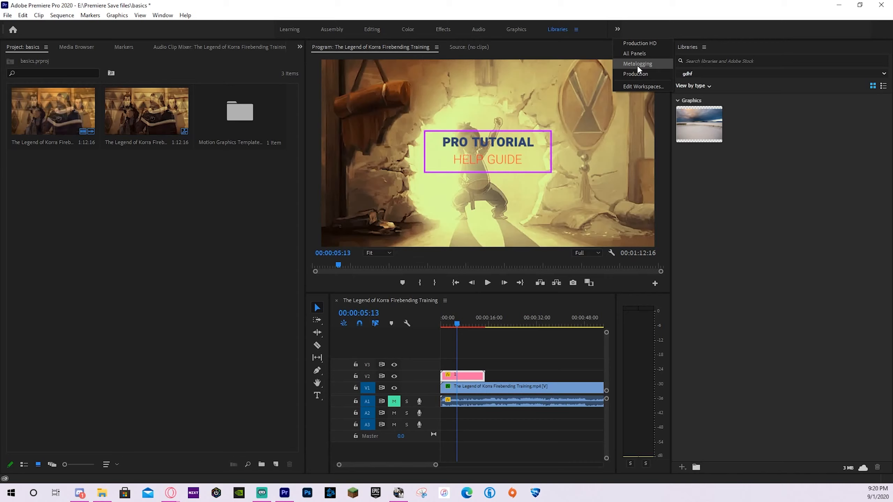
{"action": "left_click", "coordinate": [646, 43]}
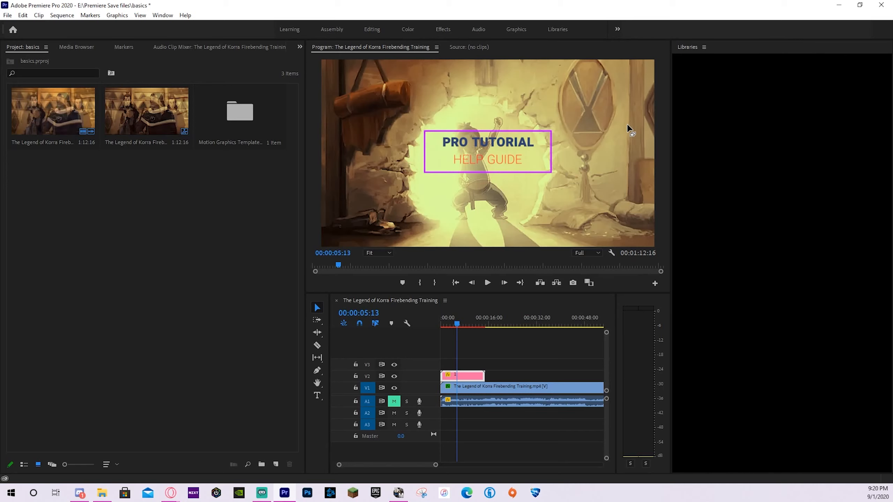
{"action": "left_click", "coordinate": [557, 29]}
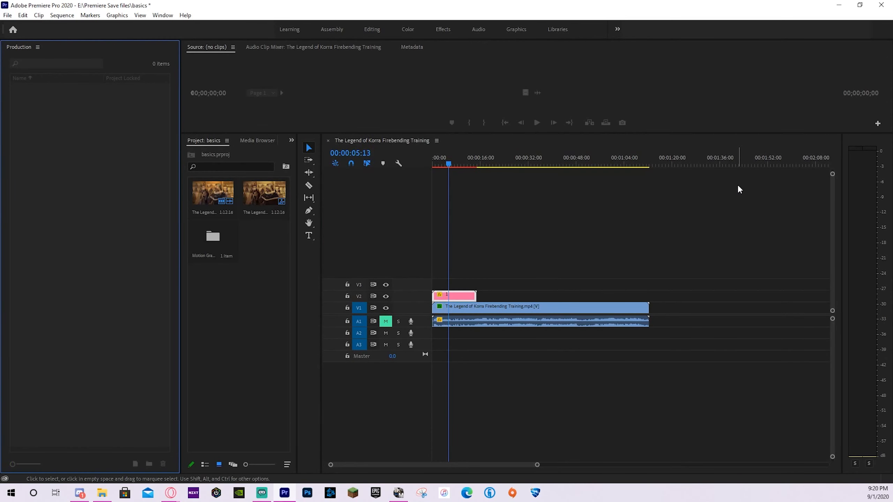